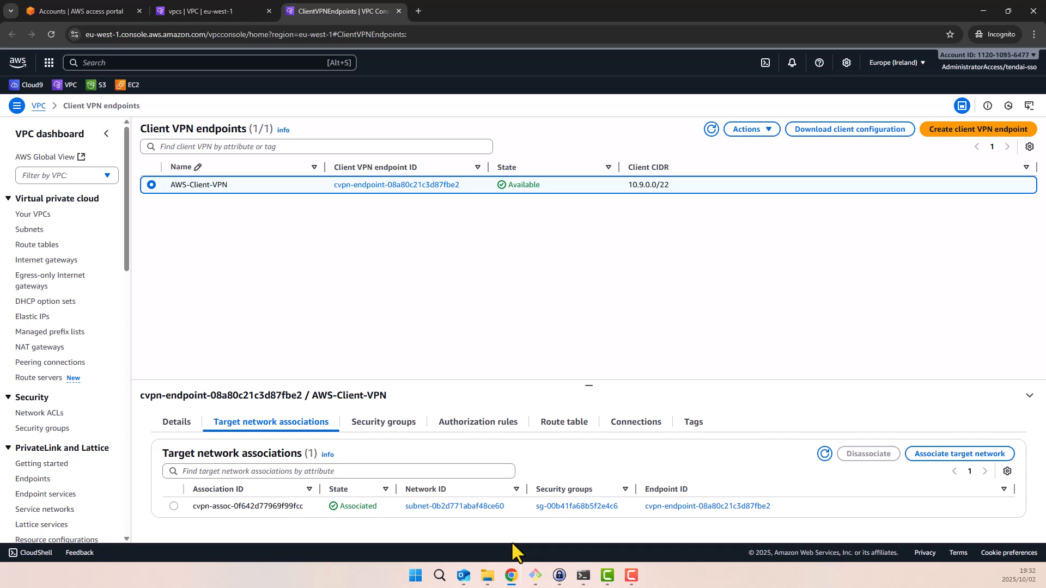
Review the authorization rules and the route table of the AWS-Client-VPN endpoint.
click(463, 424)
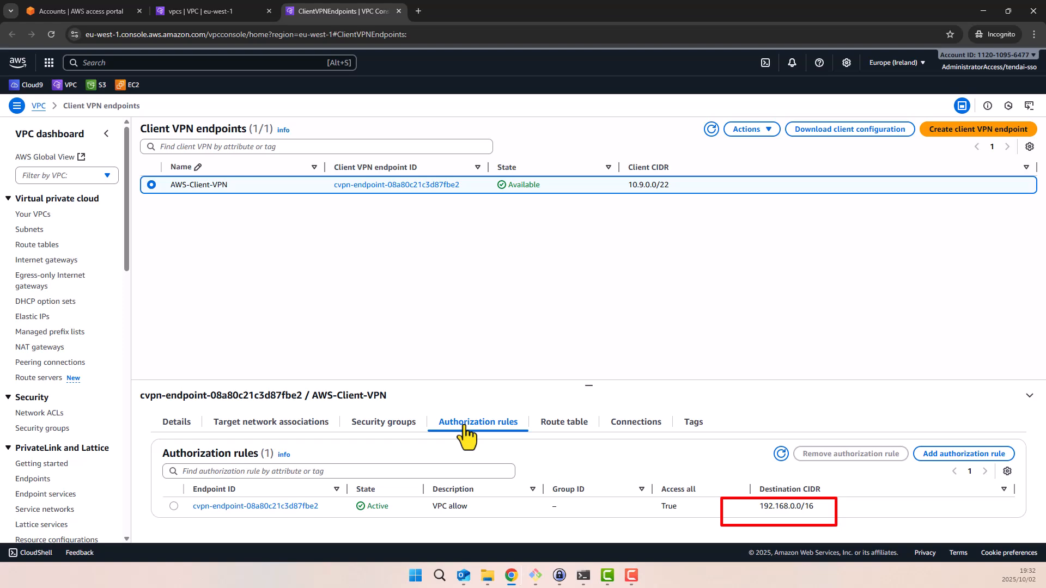
click(547, 428)
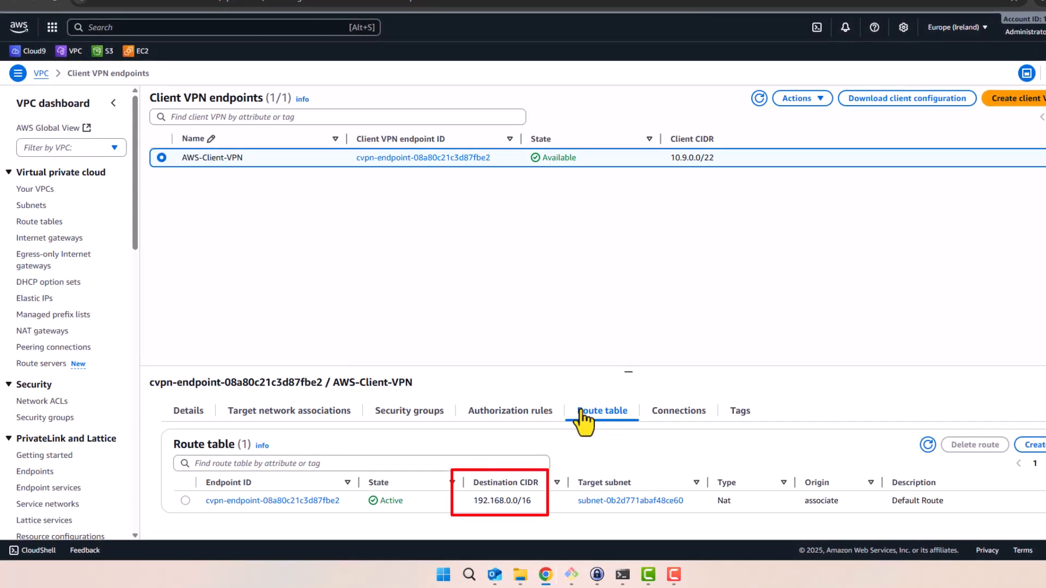
Switch to the other AWS account's Console Home window and open its list of VPCs.
mouse_move(546, 577)
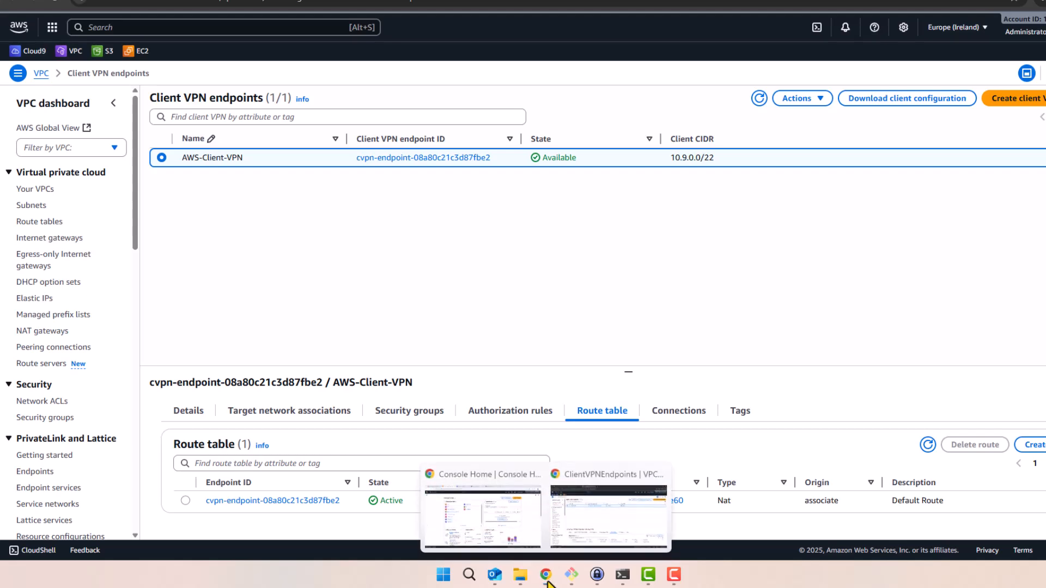
click(482, 537)
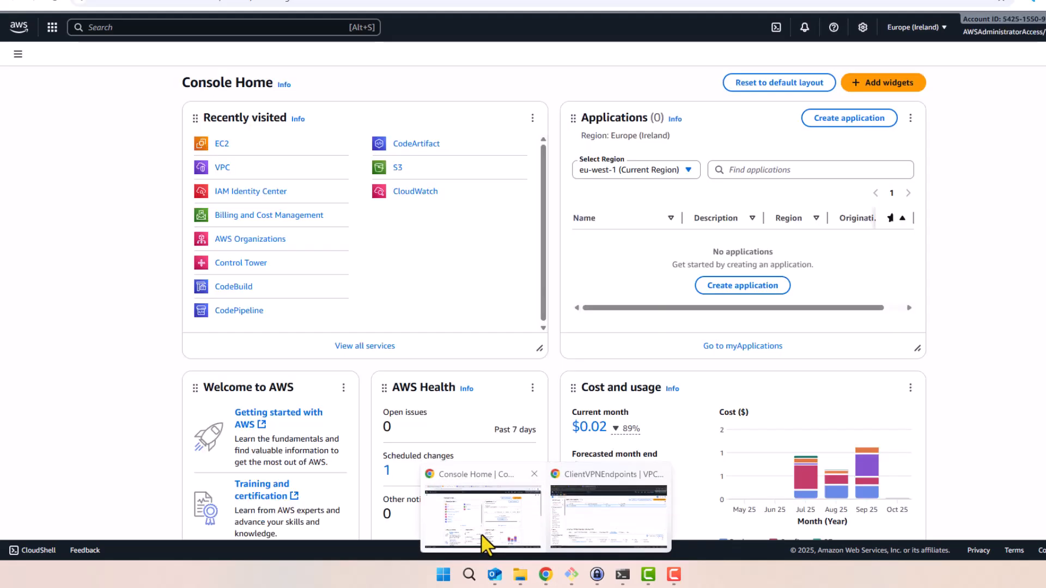
click(221, 168)
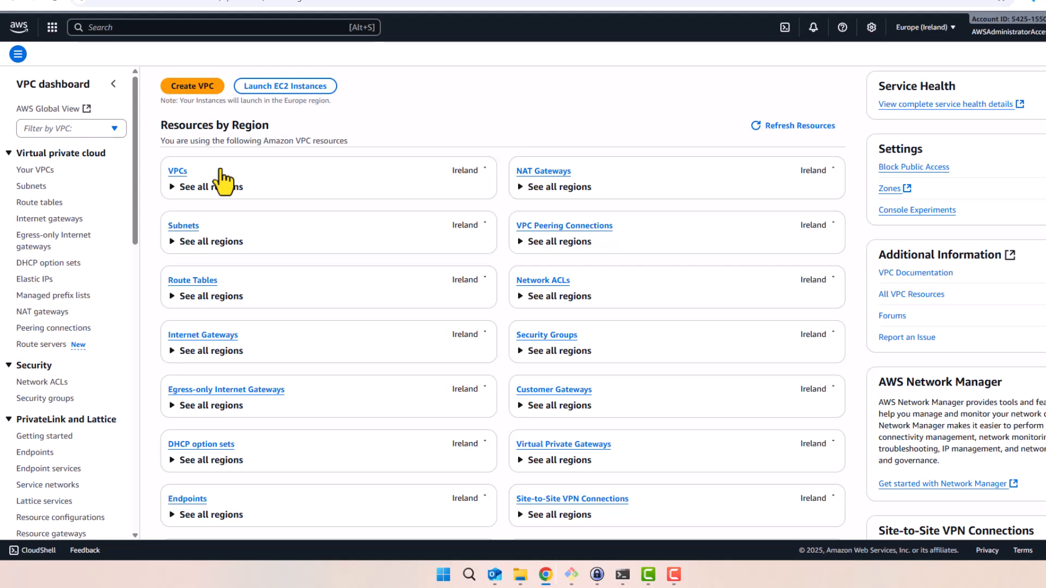
click(178, 171)
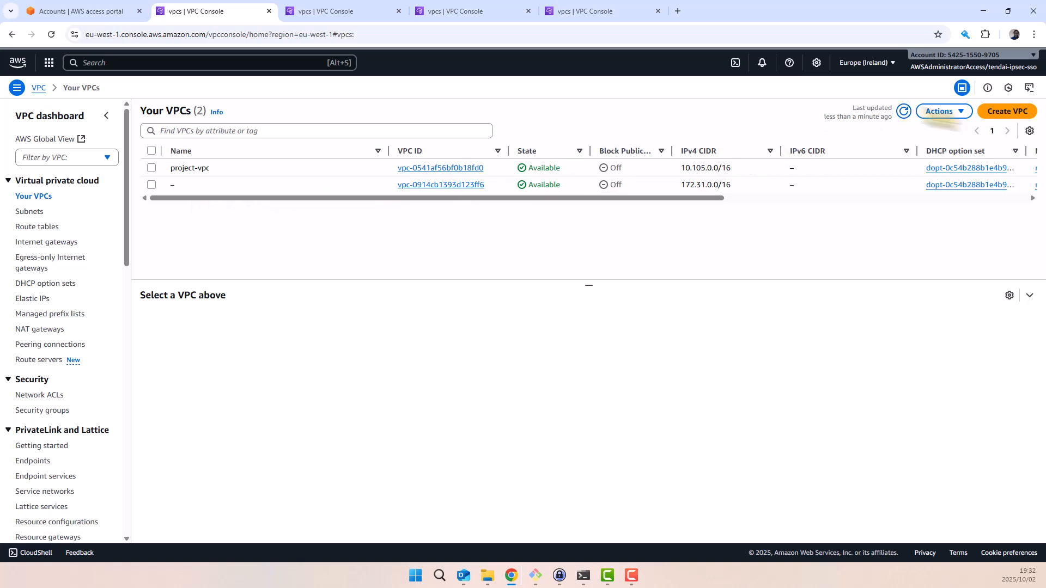
Start a new VPC with the "VPC and more" option, name tag overlapping-vpc and IPv4 CIDR block 192.168.0.0/16.
click(1015, 113)
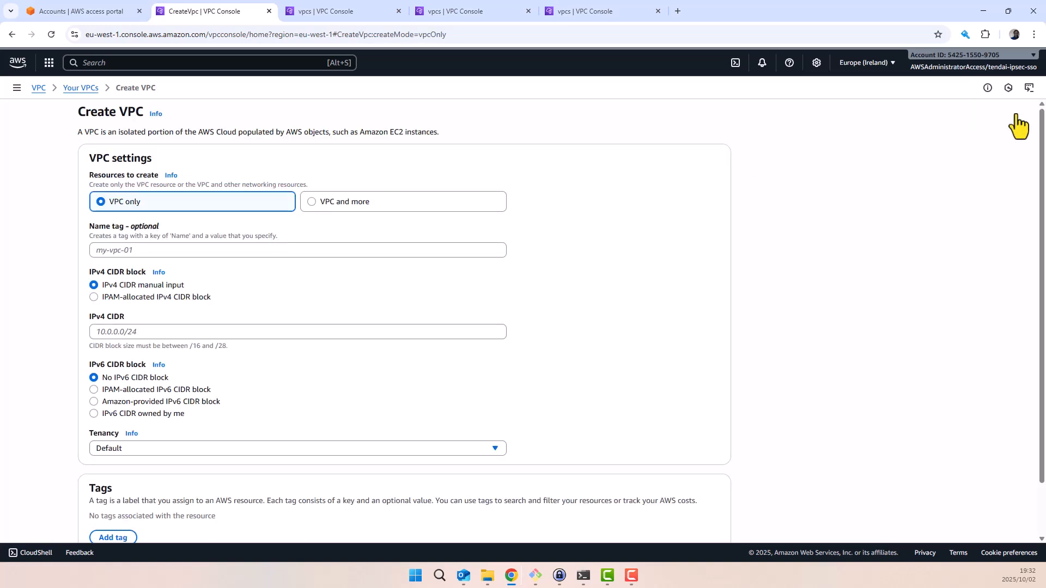
click(311, 202)
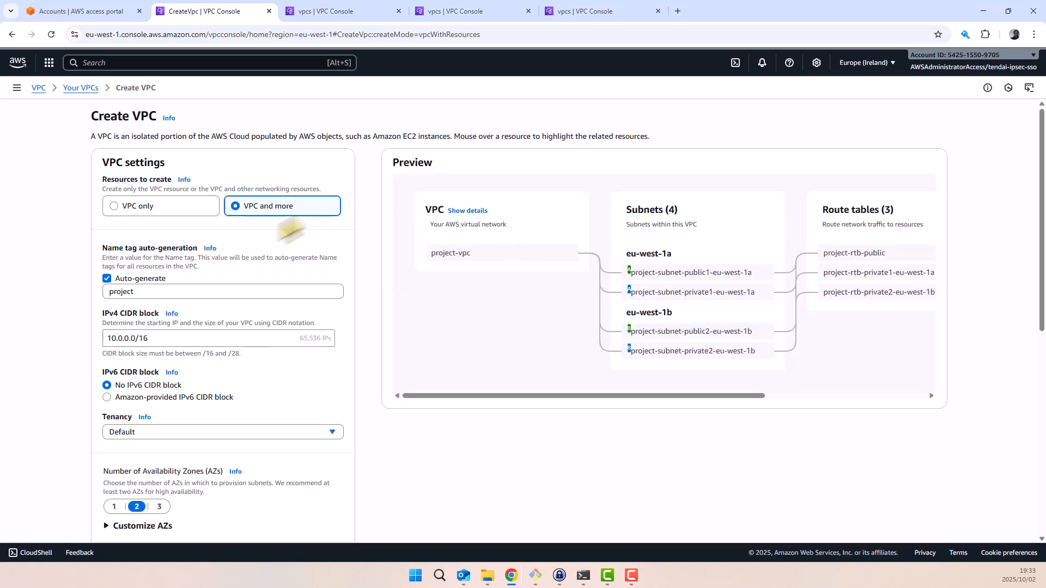
click(146, 294)
drag(145, 294, 79, 297)
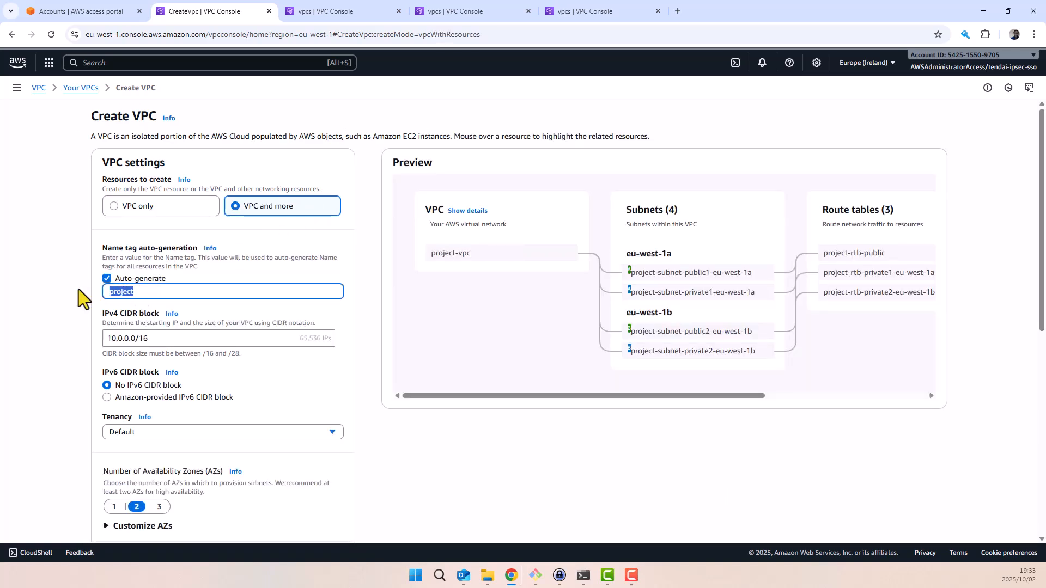
text(overlap)
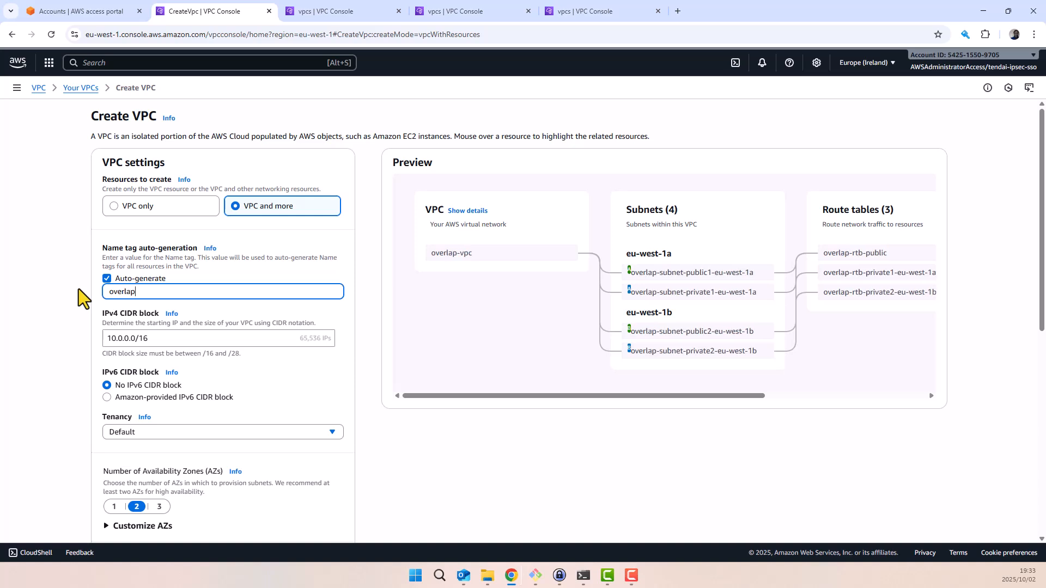
text(ping-vpc)
key(Tab)
text(192.168.0.0/16)
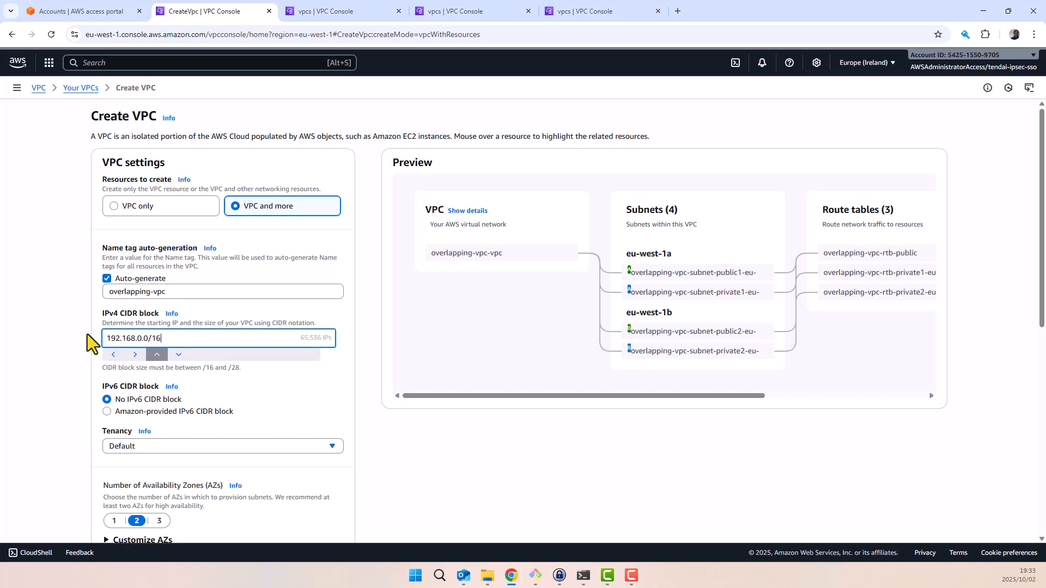
Set the NAT gateways to In 1 AZ and the VPC endpoints to None, and create the VPC.
scroll(273, 404, down, 3)
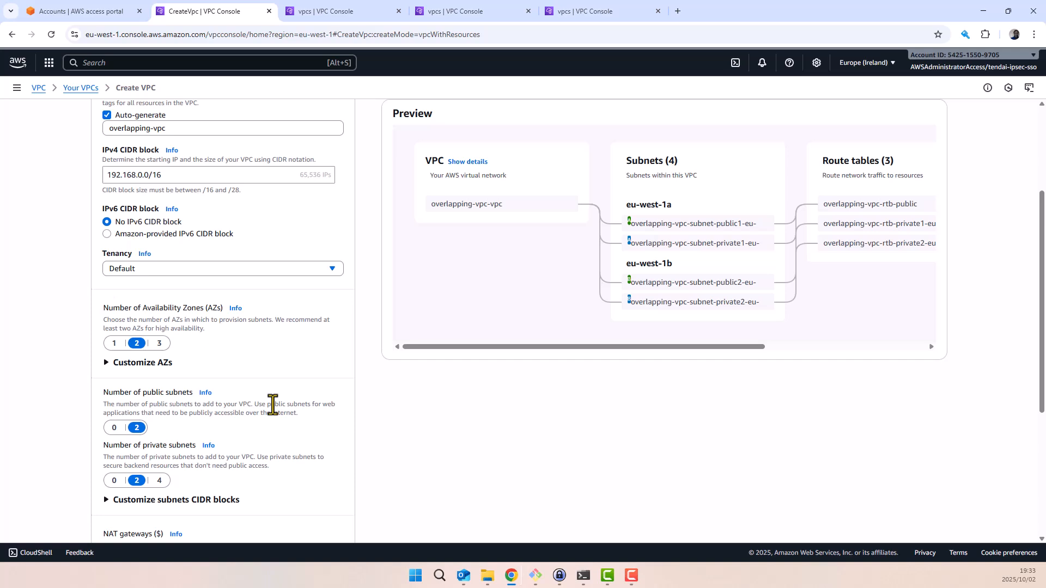
scroll(273, 404, down, 3)
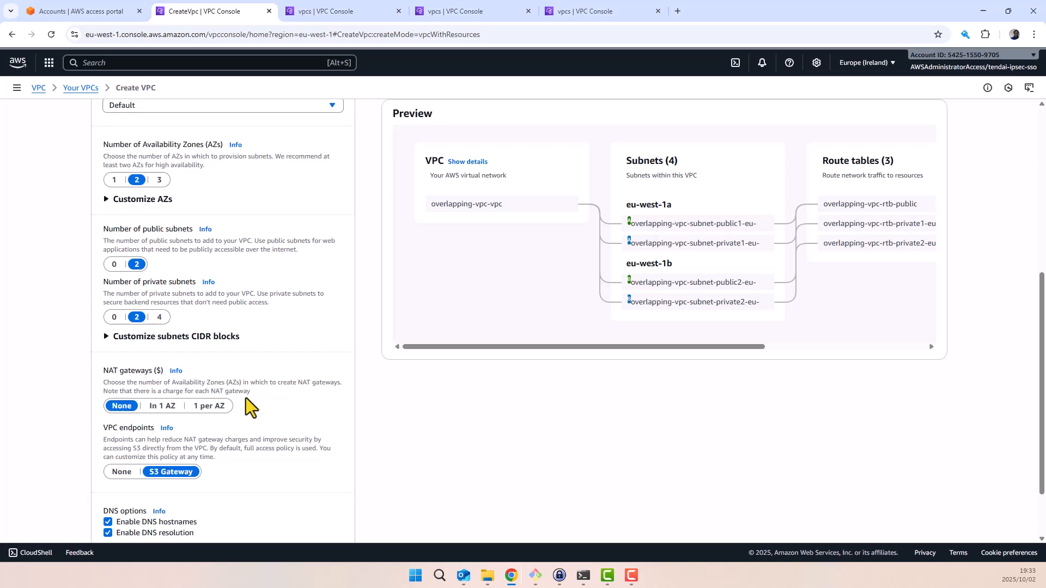
click(176, 371)
click(91, 406)
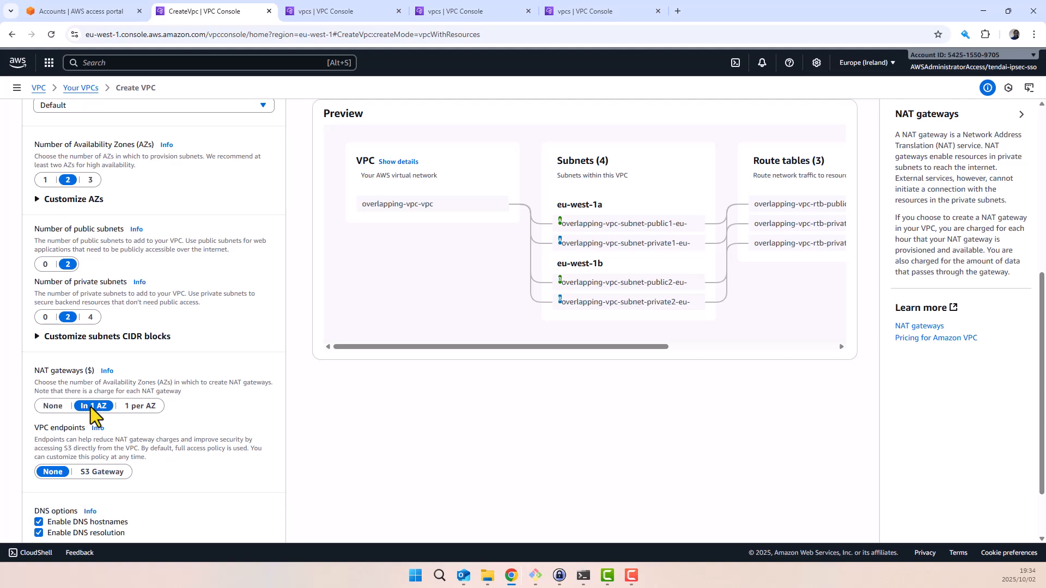
scroll(91, 407, down, 2)
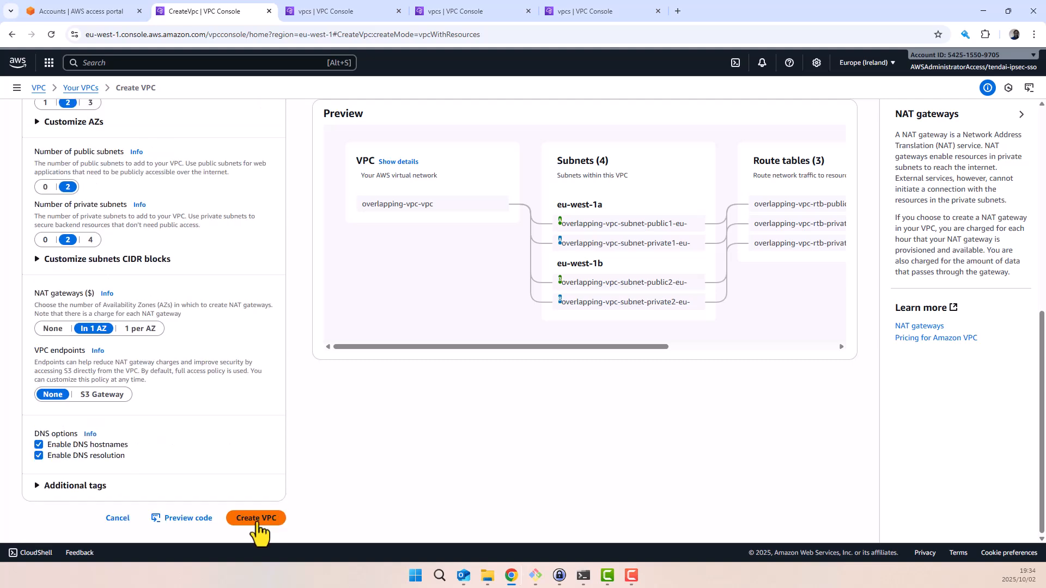
click(256, 533)
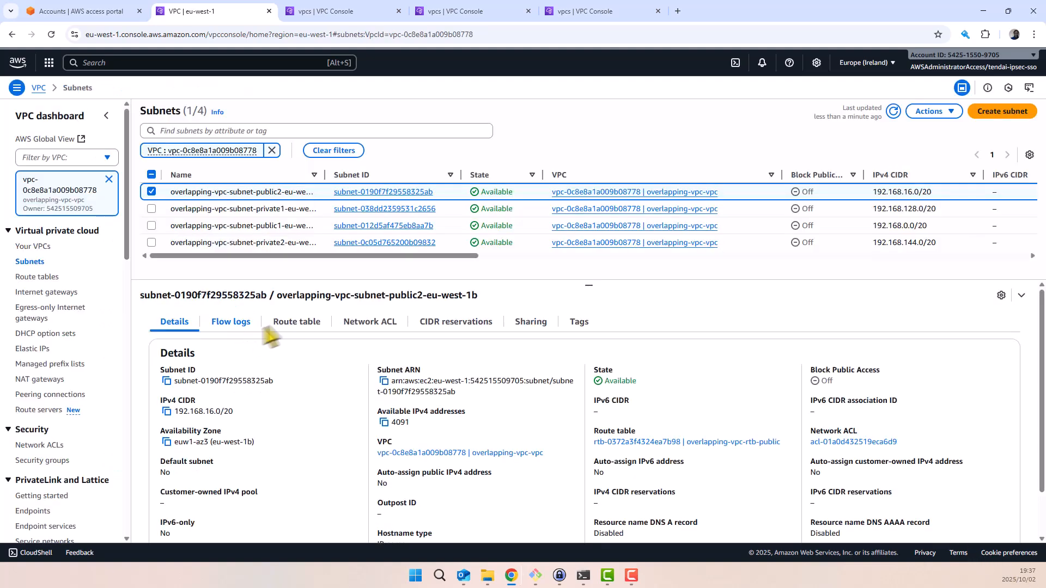
Check the routes of the overlapping VPC's public2 and private1 subnets.
click(277, 321)
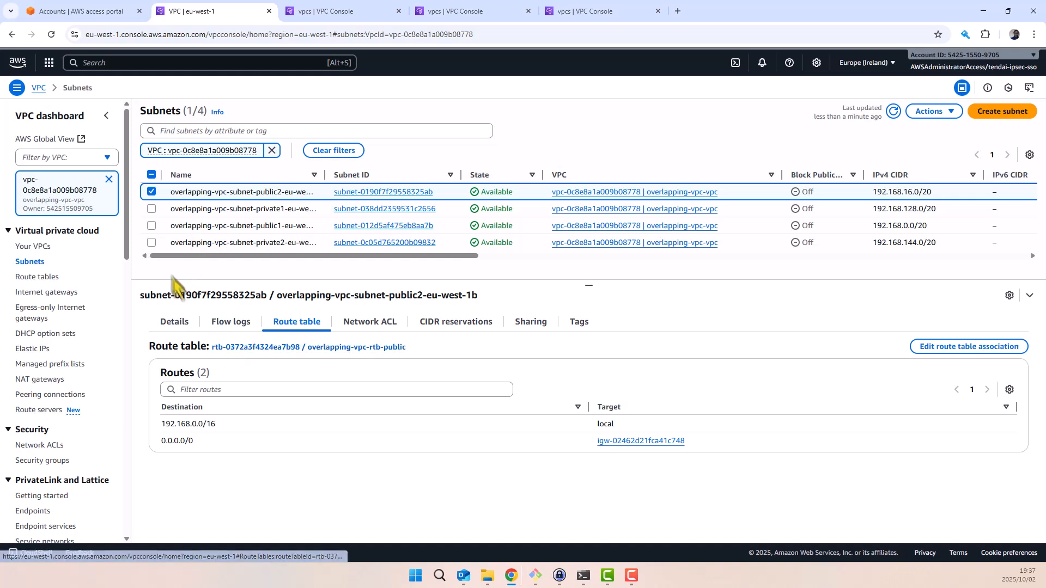
click(152, 209)
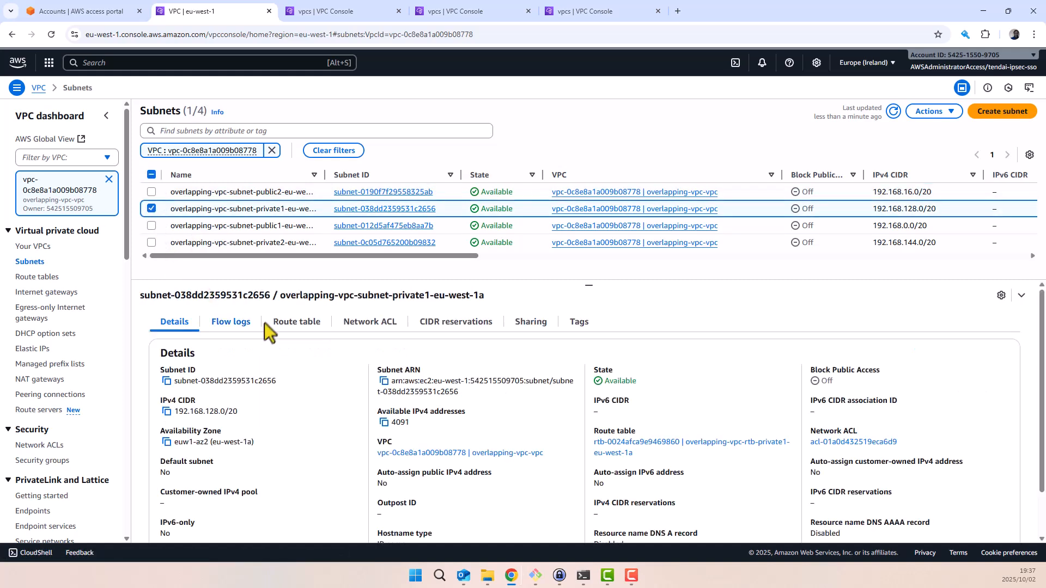
click(282, 325)
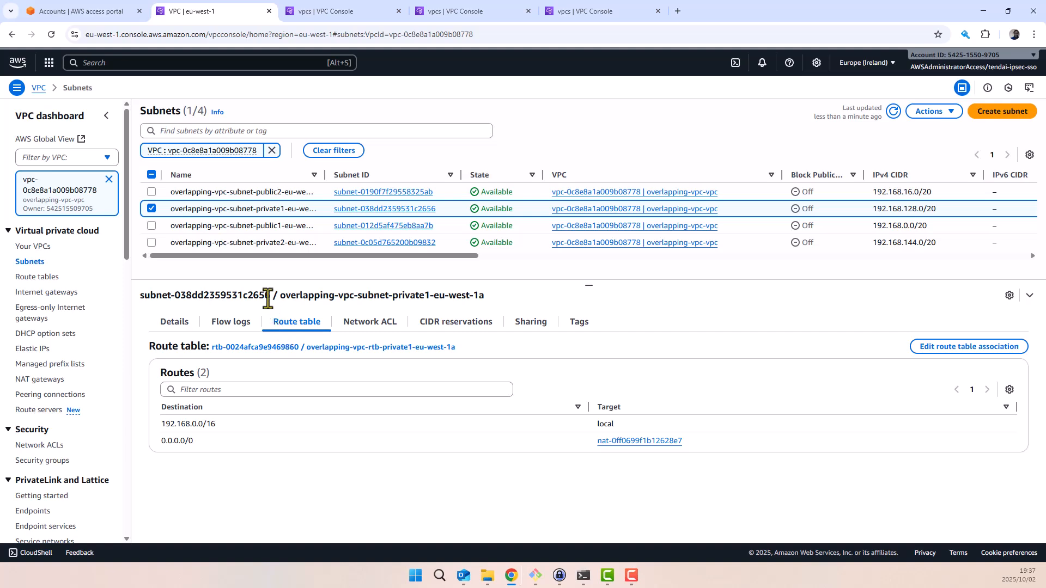
Open the EC2 instance launch form, choose to proceed without a key pair, and go to the advanced details.
click(92, 62)
text(ec2)
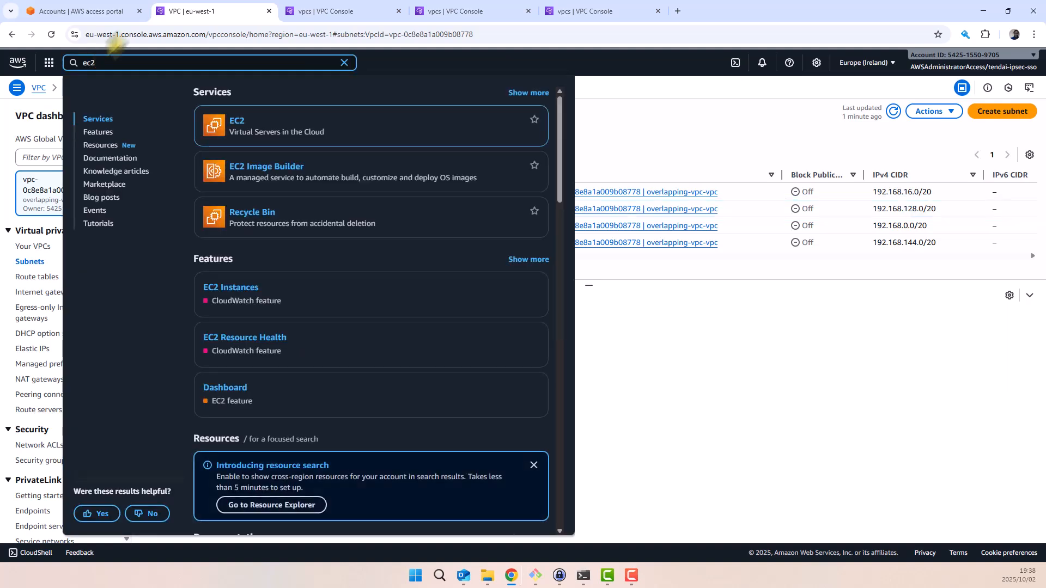
click(273, 129)
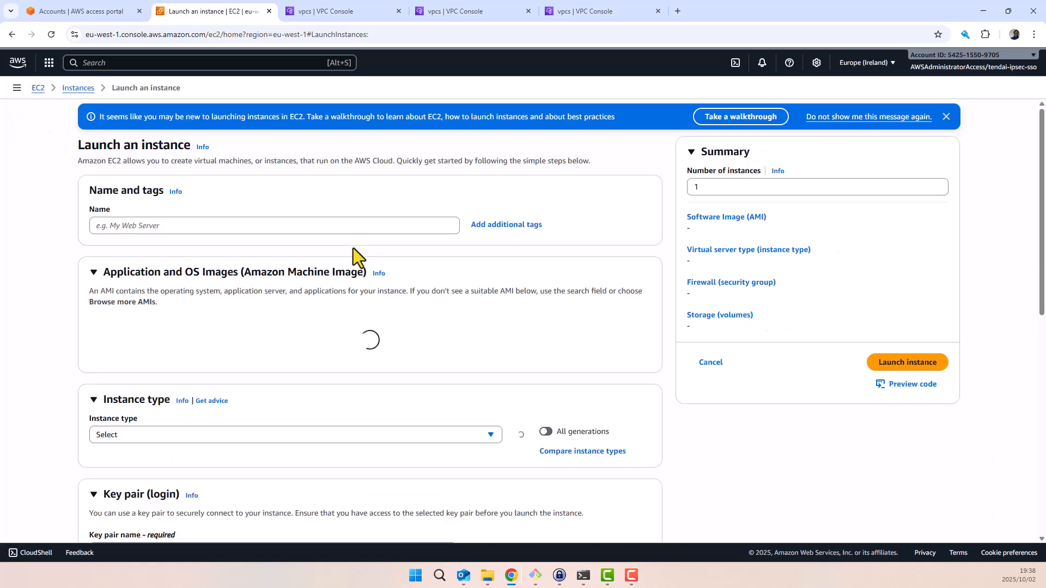
scroll(204, 380, down, 10)
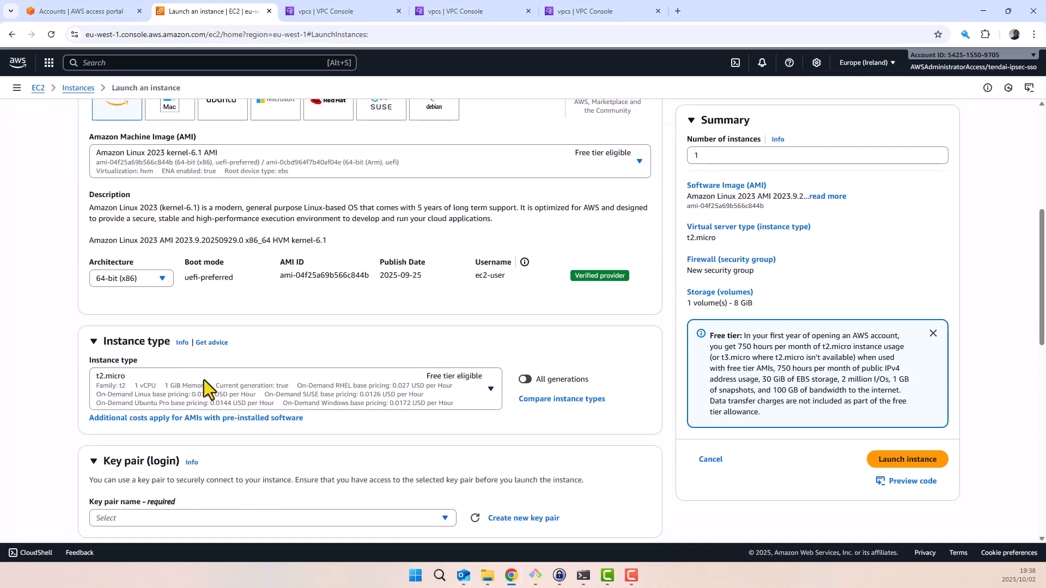
click(383, 357)
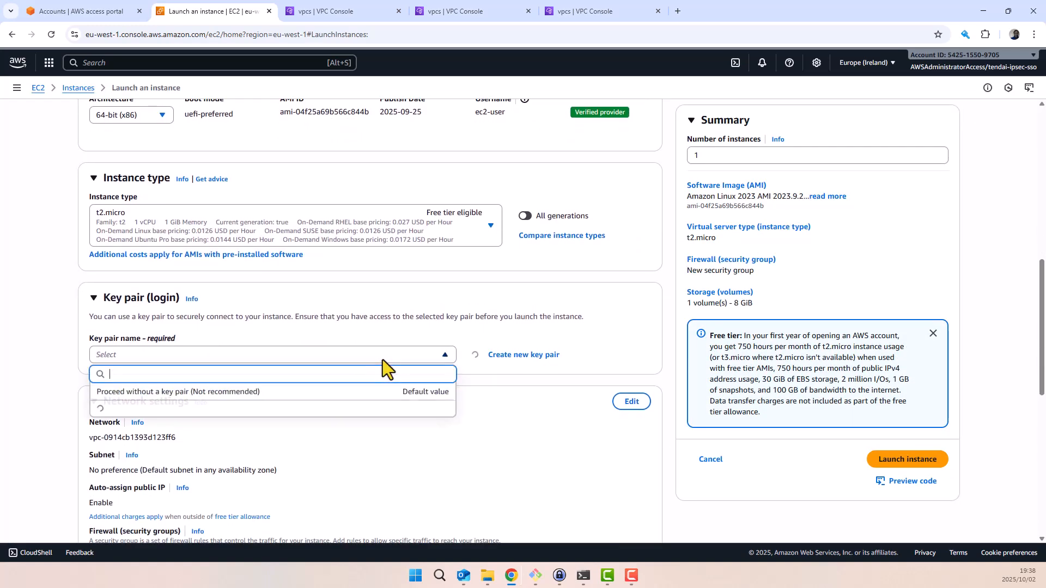
click(251, 394)
scroll(253, 403, down, 10)
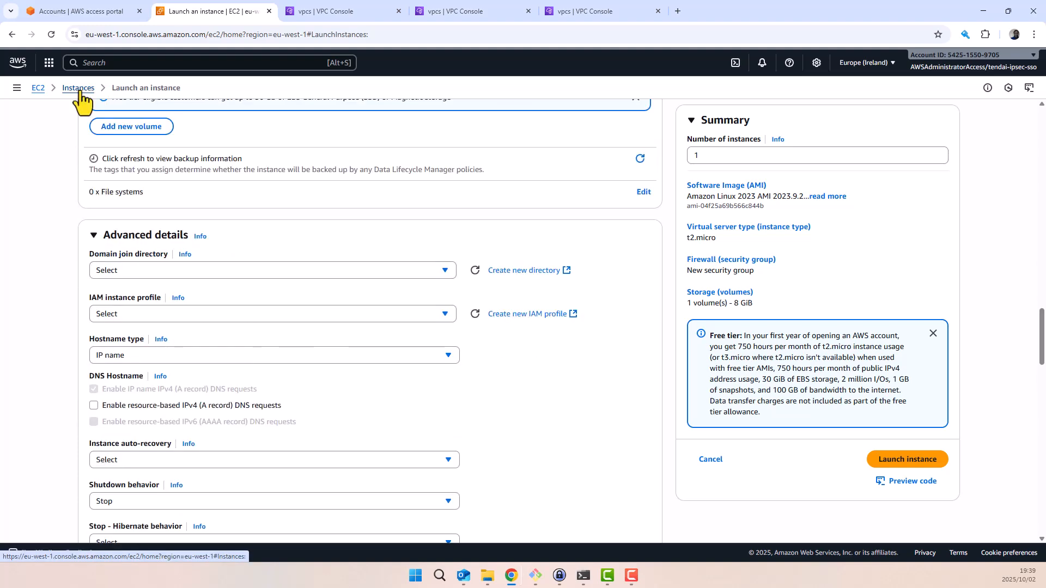
Start a new IAM role with AWS service as the trusted entity type and EC2 as the use case.
click(349, 17)
click(269, 130)
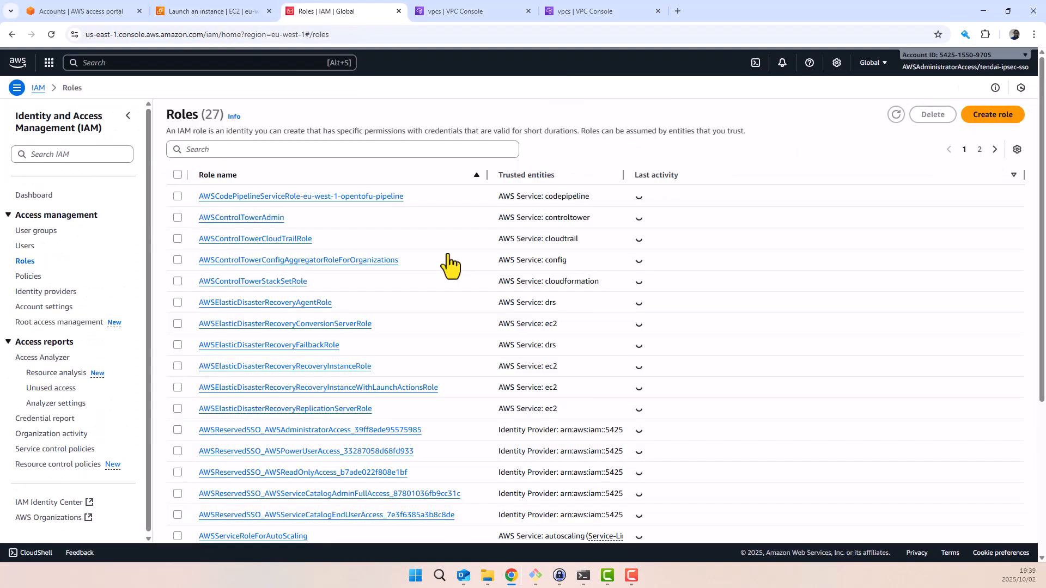
click(995, 115)
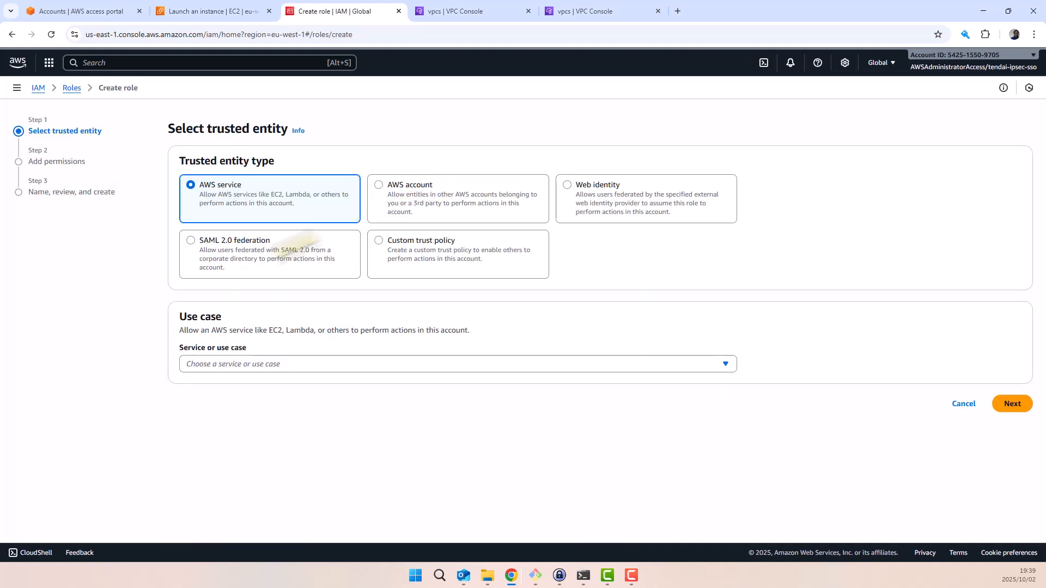
click(232, 362)
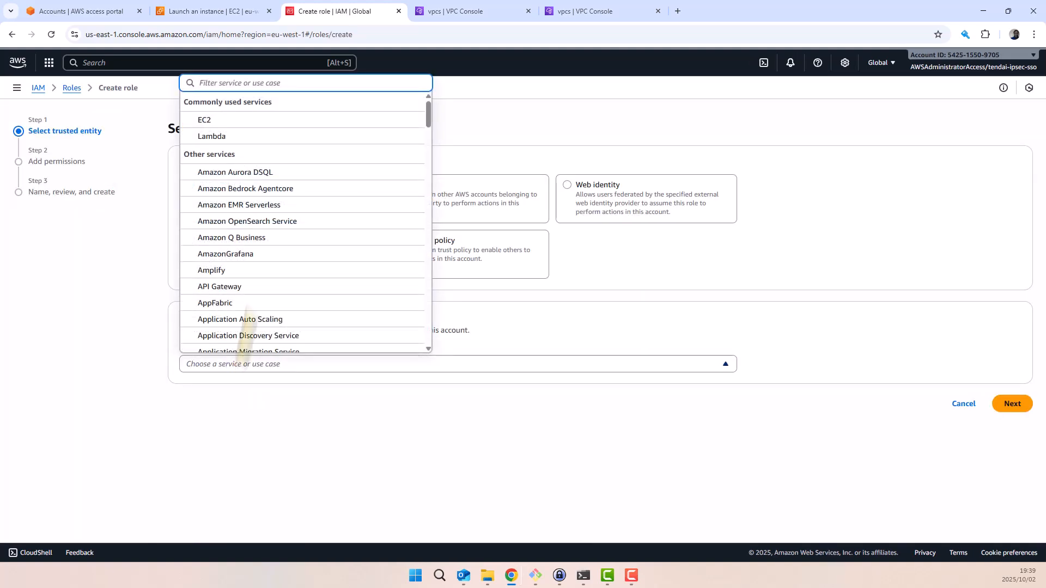
click(204, 119)
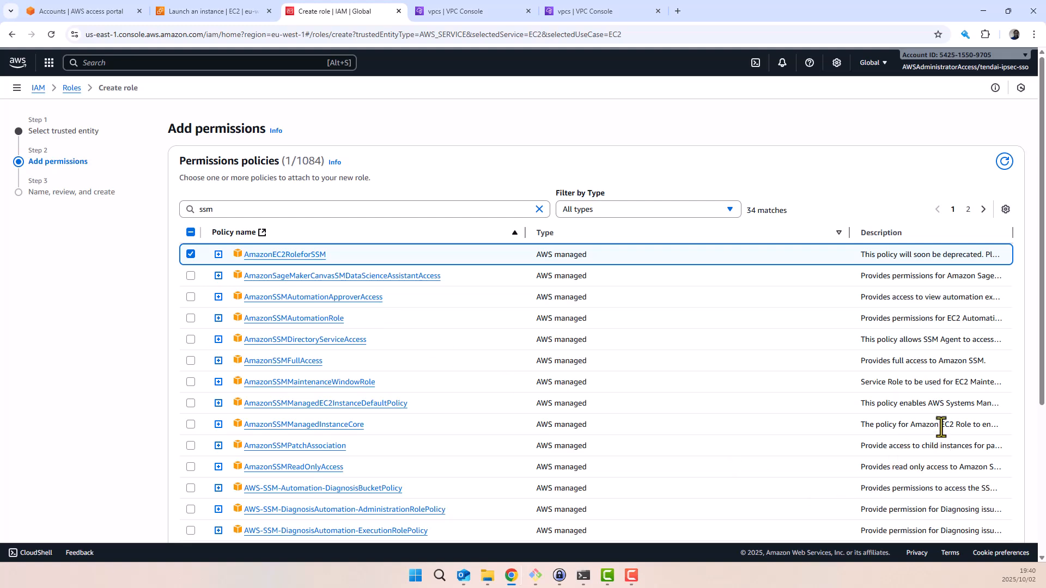
Attach the AmazonEC2RoleforSSM policy, name the role my-ssm-role and create it.
scroll(992, 427, down, 4)
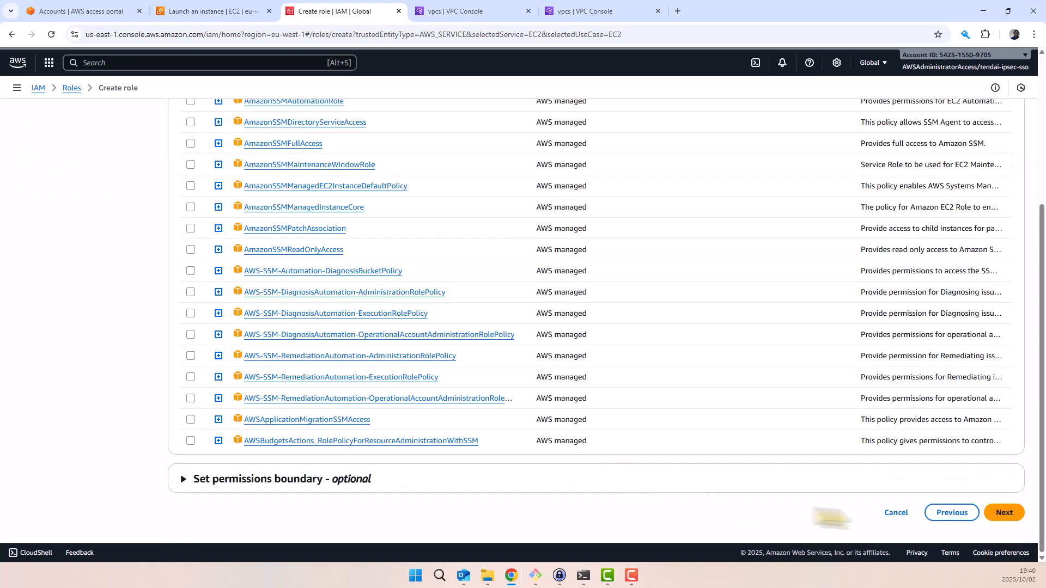
click(997, 518)
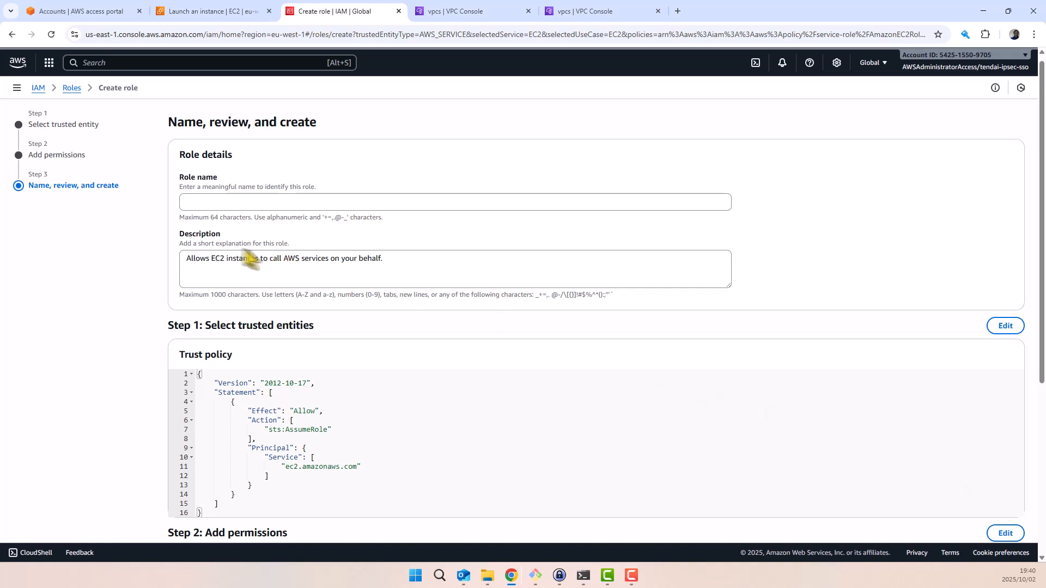
click(213, 203)
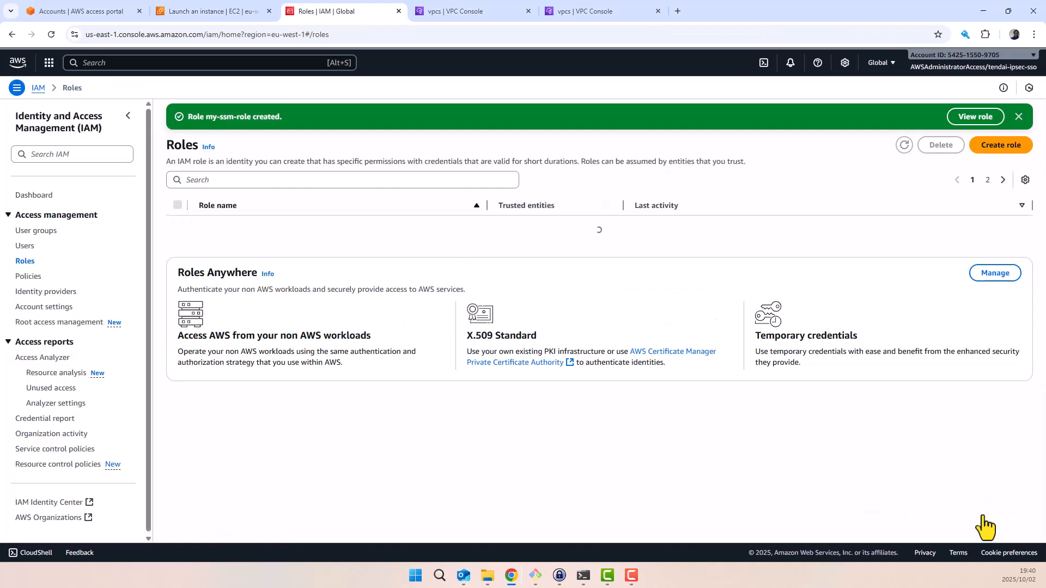
Assign my-ssm-role as the new EC2 instance's IAM instance profile and launch the instance.
click(207, 11)
click(220, 314)
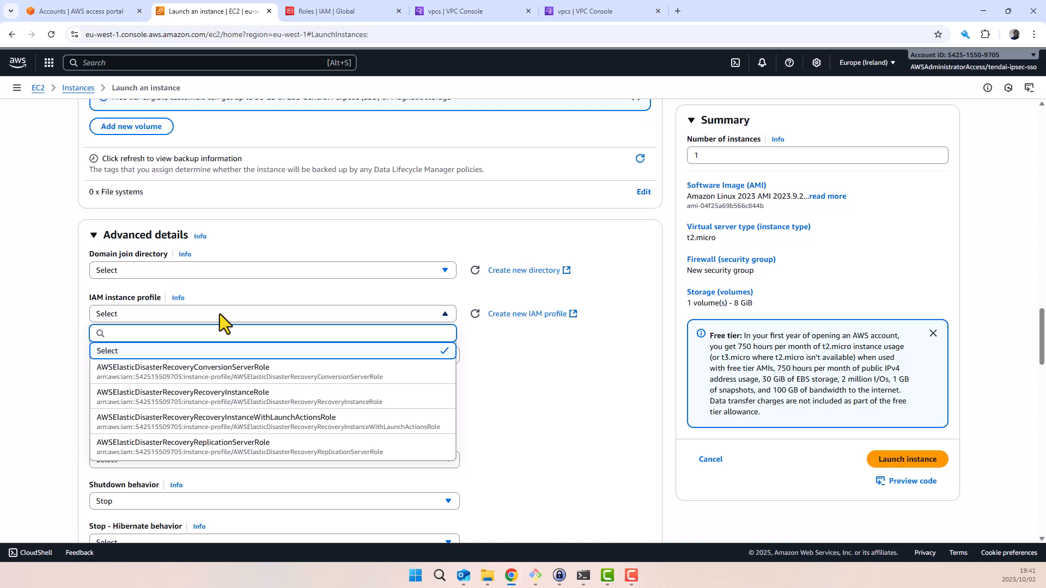
text(my)
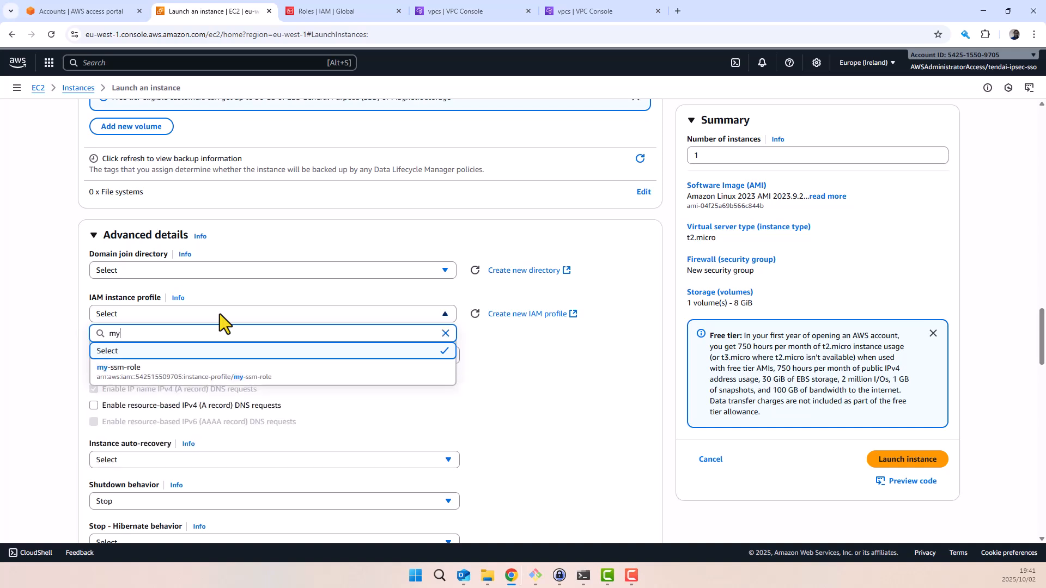
click(135, 377)
scroll(381, 381, down, 10)
click(907, 461)
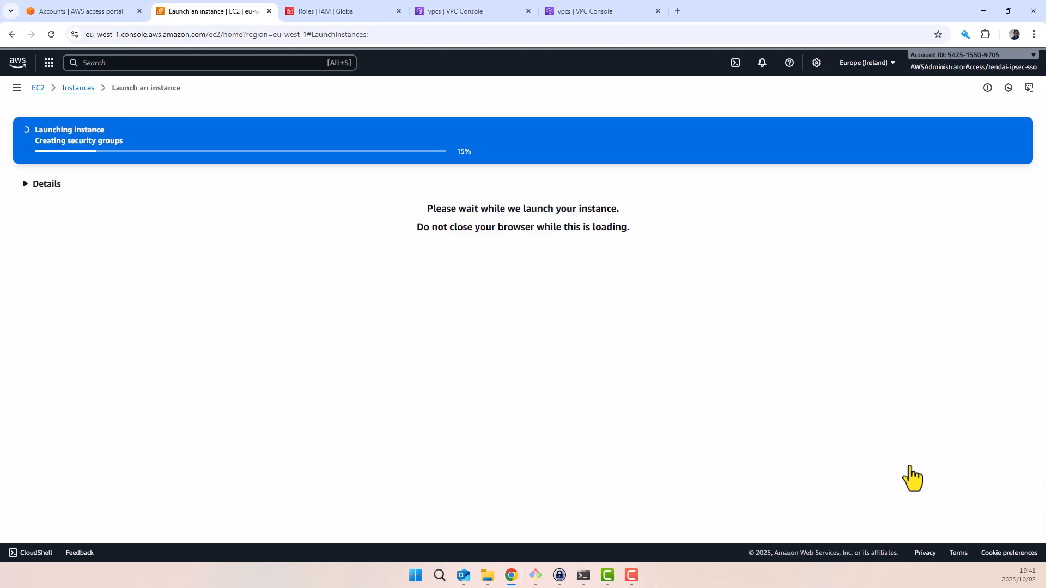
scroll(1014, 463, down, 2)
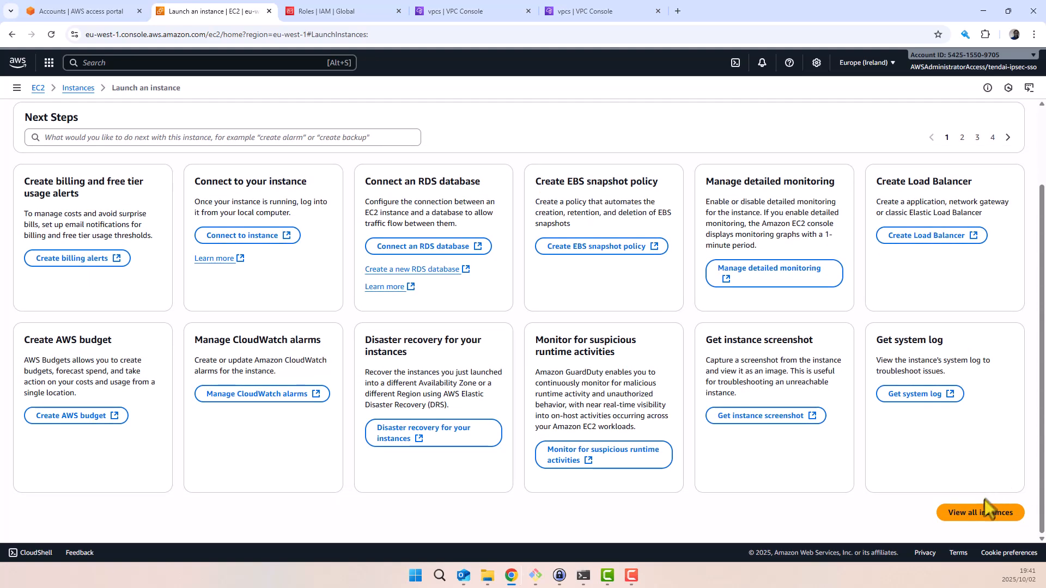
From the list of all EC2 instances, connect to the new, non-terminated test-app instance through Session Manager.
click(974, 515)
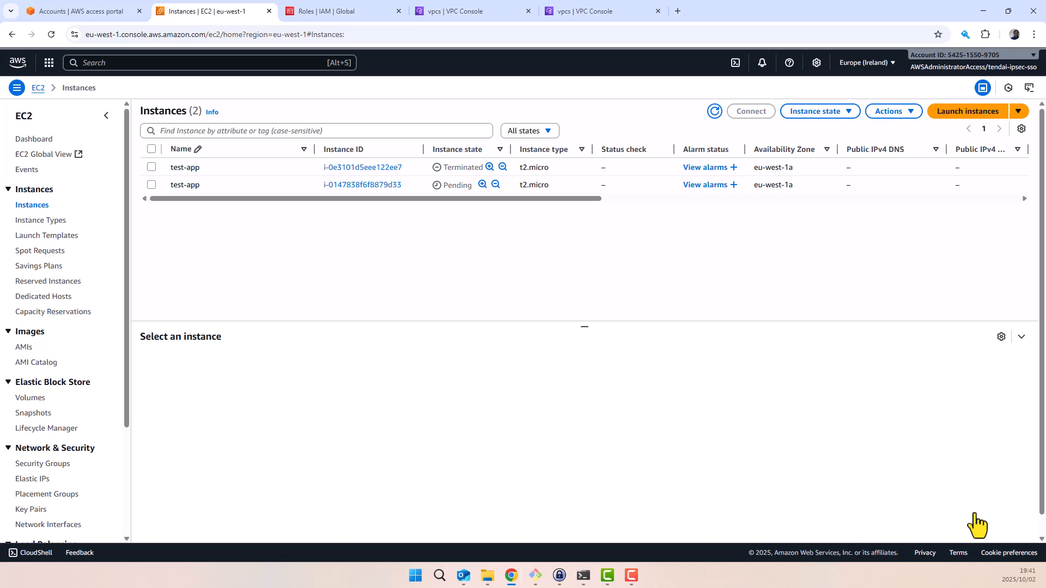
click(152, 187)
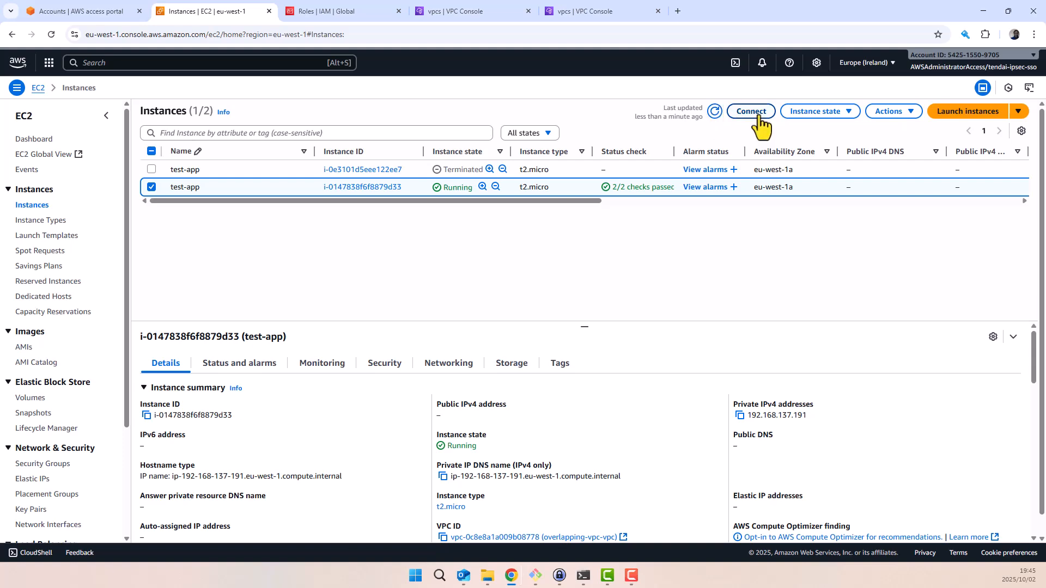
click(754, 111)
click(931, 330)
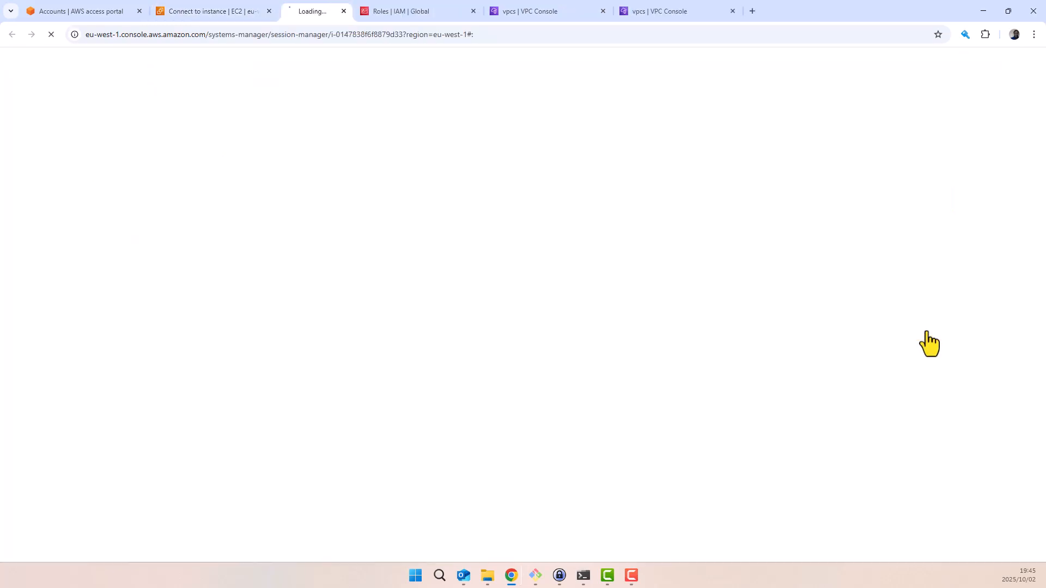
Switch to the root user with sudo su and install nginx with yum, accepting the package installation.
text(sudo su)
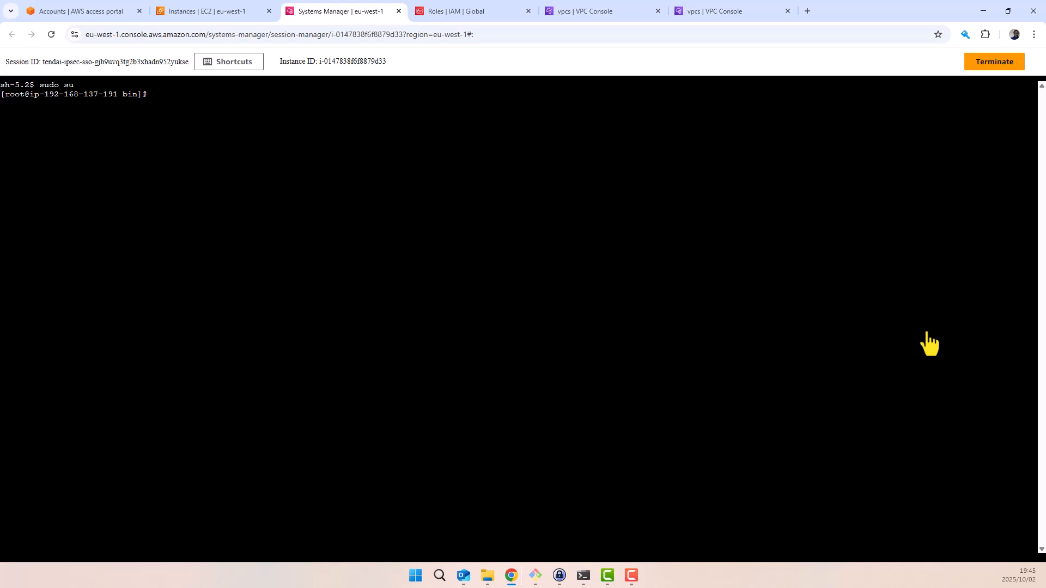
text(yum install nginx)
key(Return)
text(y)
key(Return)
List the listening TCP ports with netstat -nltp and start the web server with systemctl start nginx.
text(netstat -nltp)
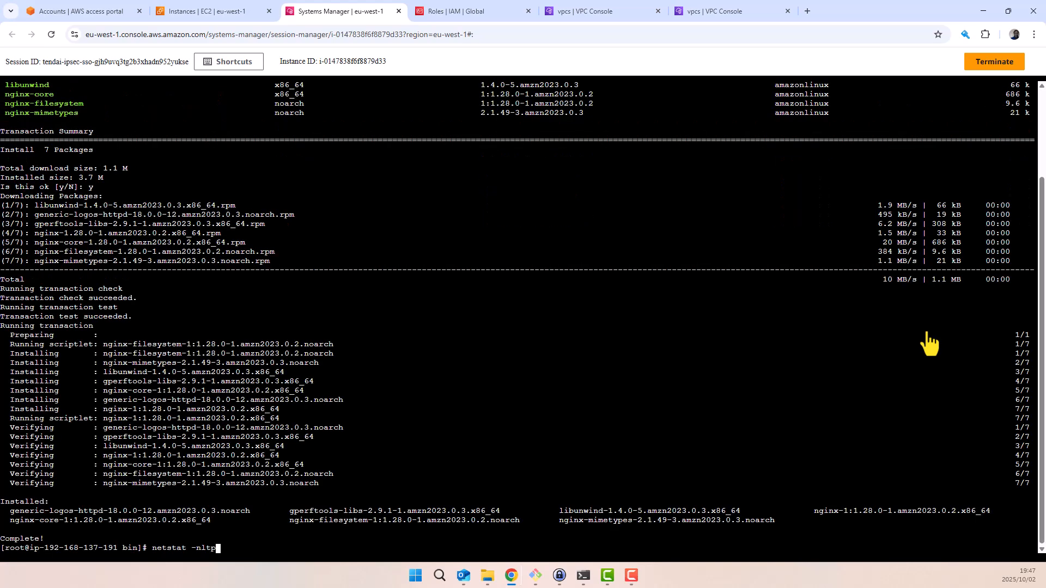
key(Return)
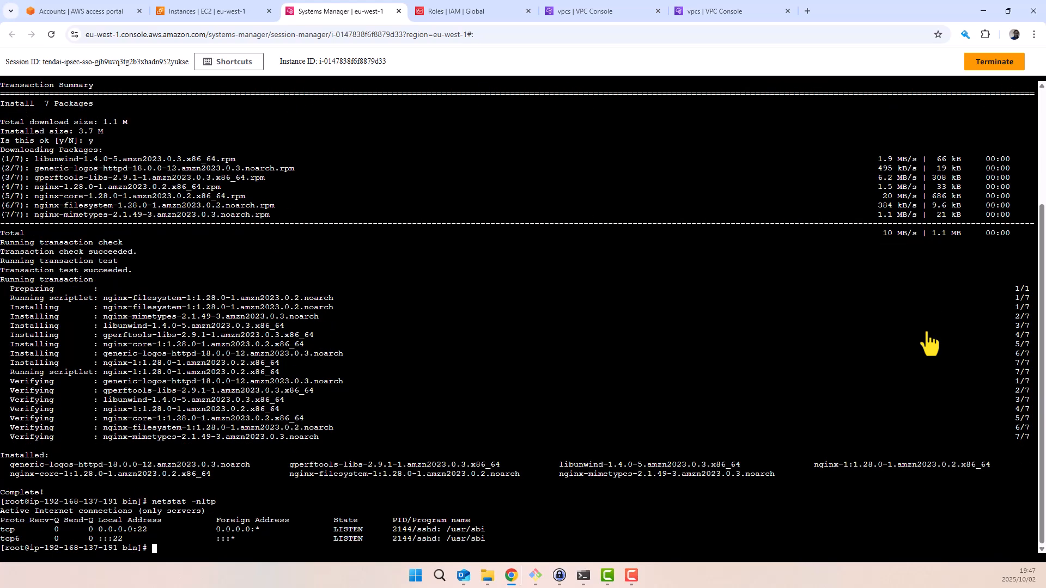
text(systemctl nginx start)
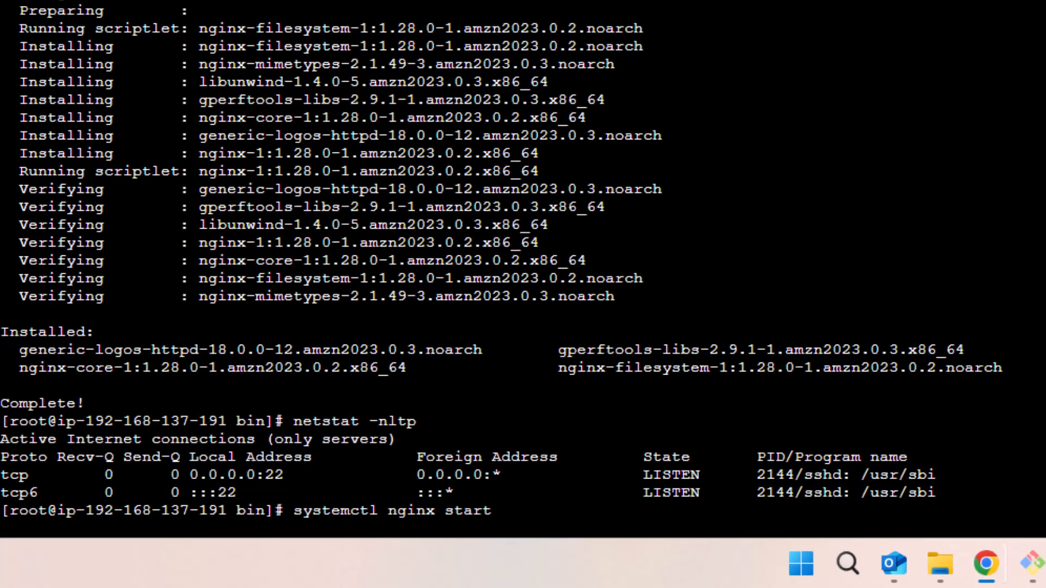
key(Return)
key(Up)
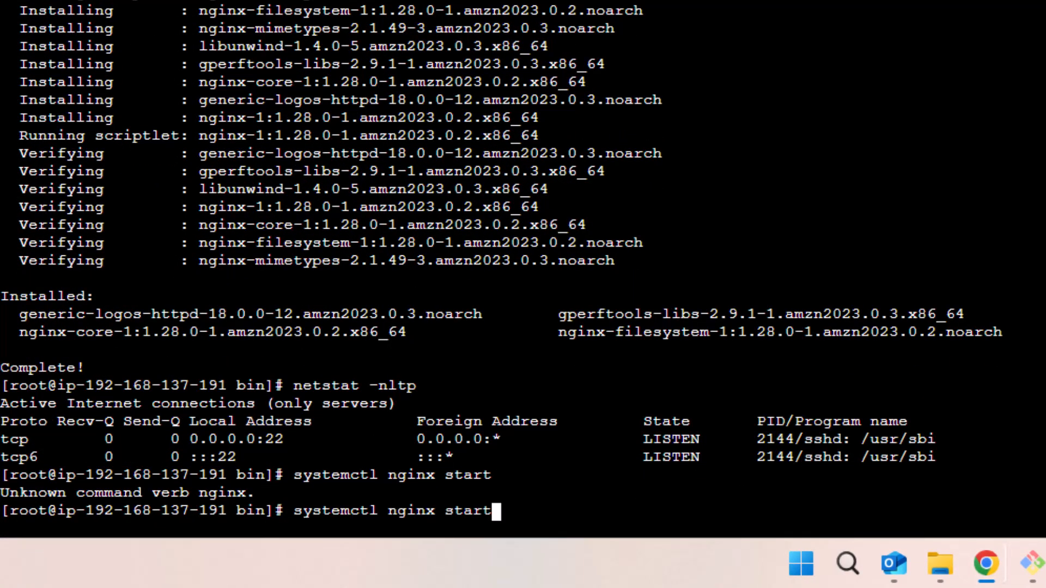
key(Return)
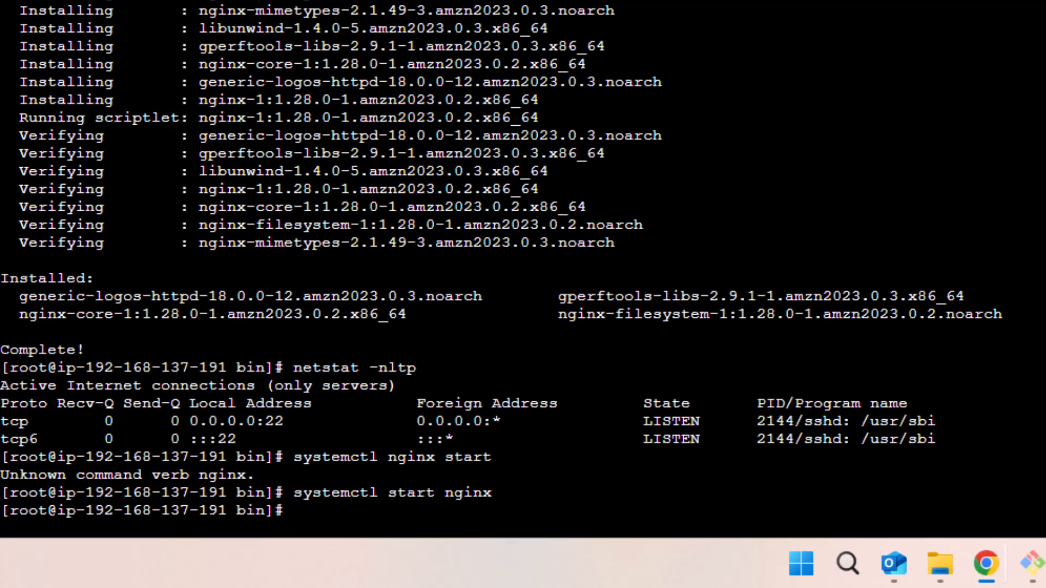
Rerun netstat -nltp to check which ports are listening after the nginx start.
key(Up)
key(Up)
key(Up)
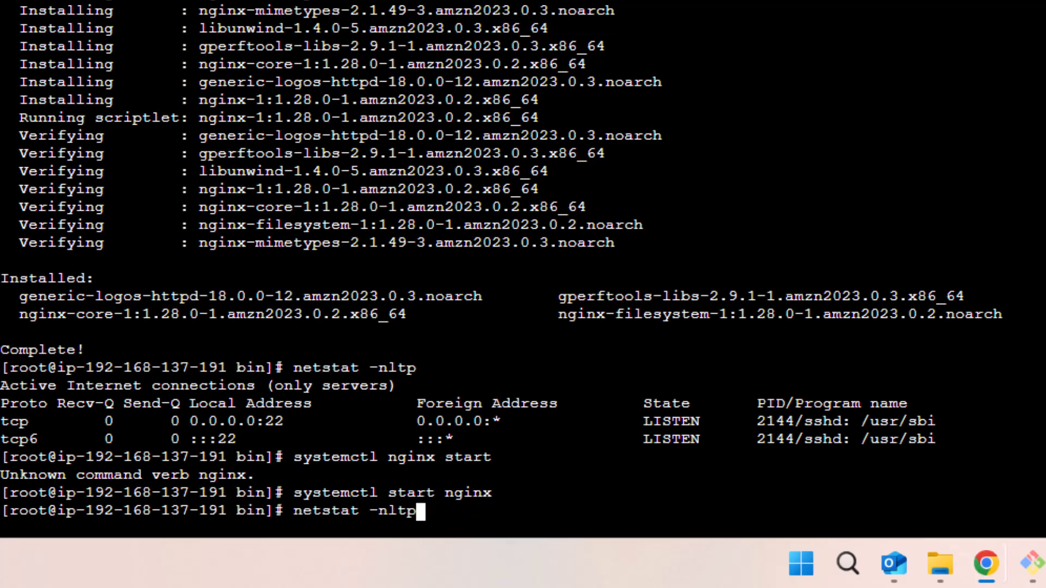
key(Return)
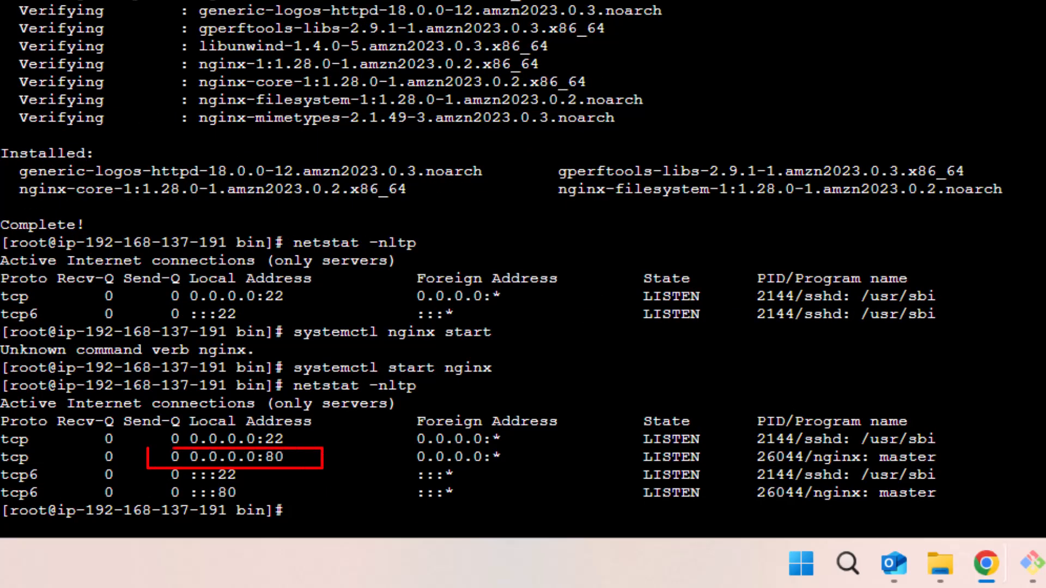
Test the web server's response locally with curl localhost.
text(cul)
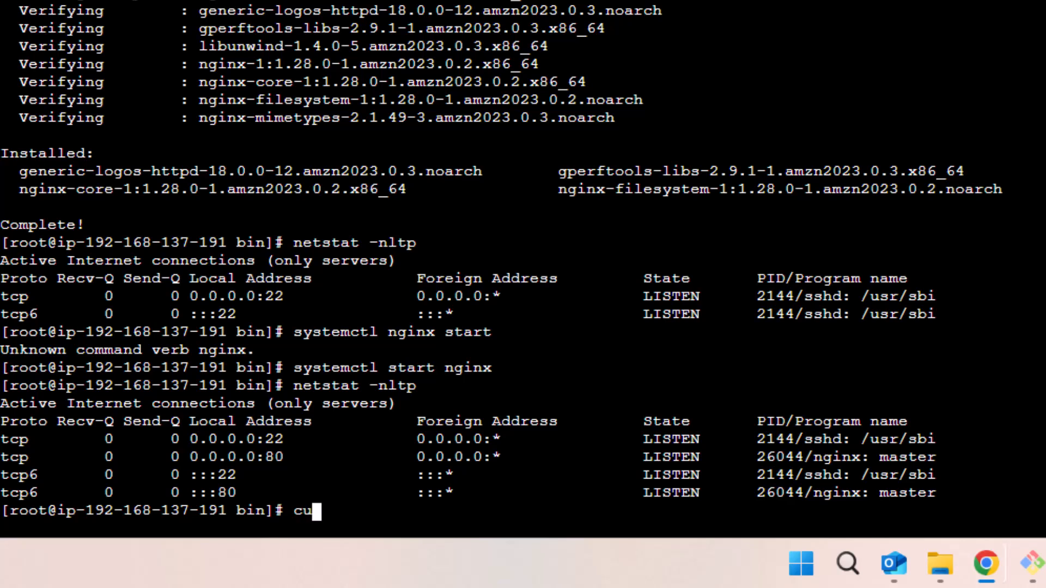
key(BackSpace)
key(BackSpace)
text(rl localh)
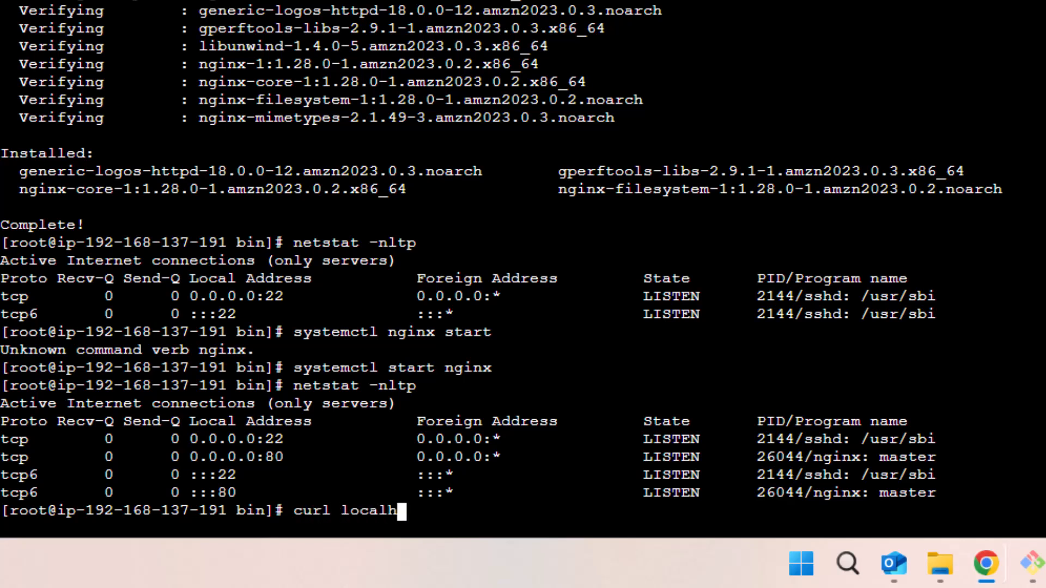
text(ost)
key(Return)
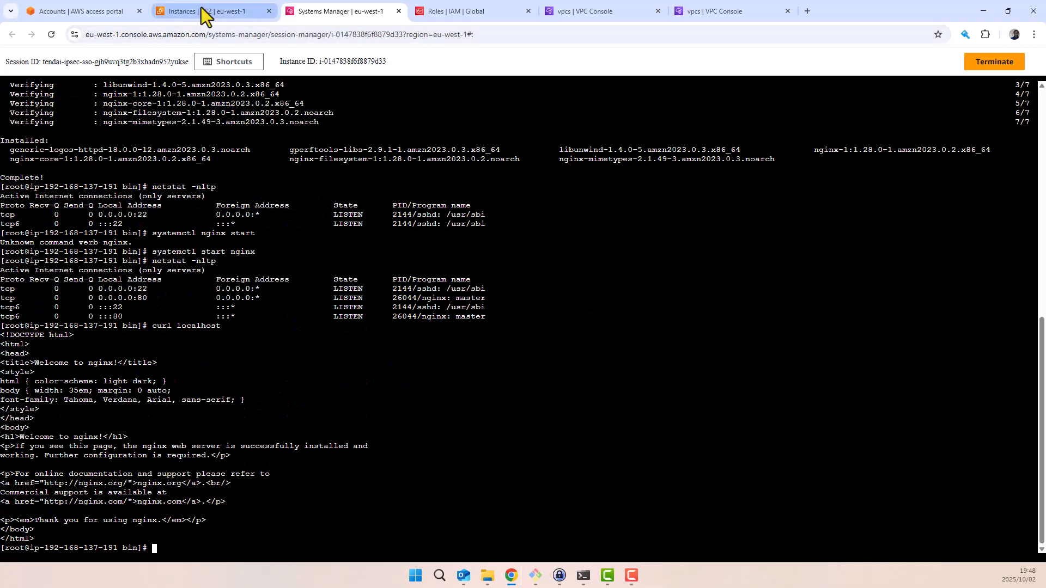
Return to the EC2 console and start creating a Network Load Balancer.
click(206, 12)
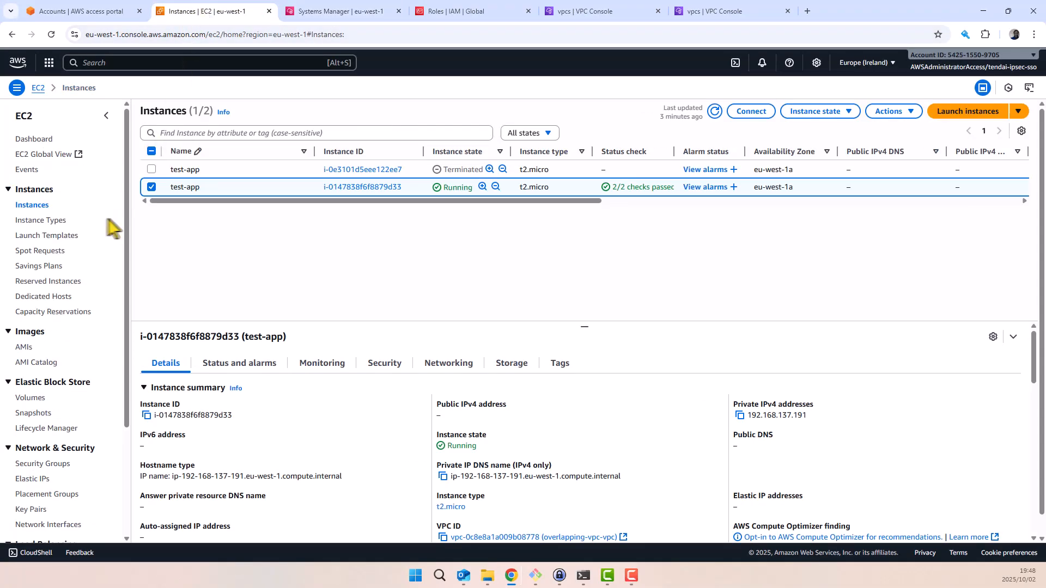
scroll(68, 479, down, 3)
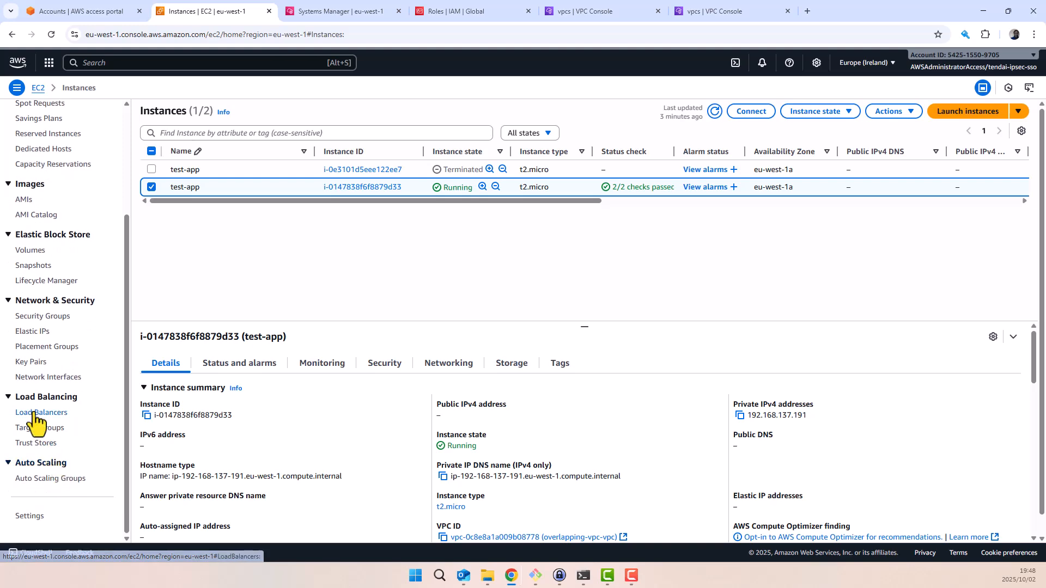
click(33, 415)
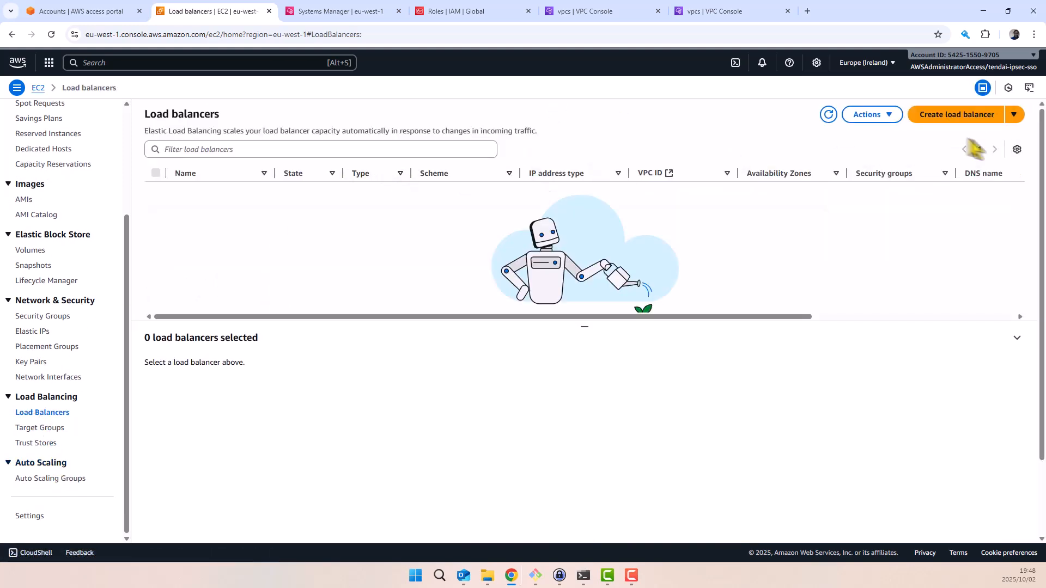
click(958, 119)
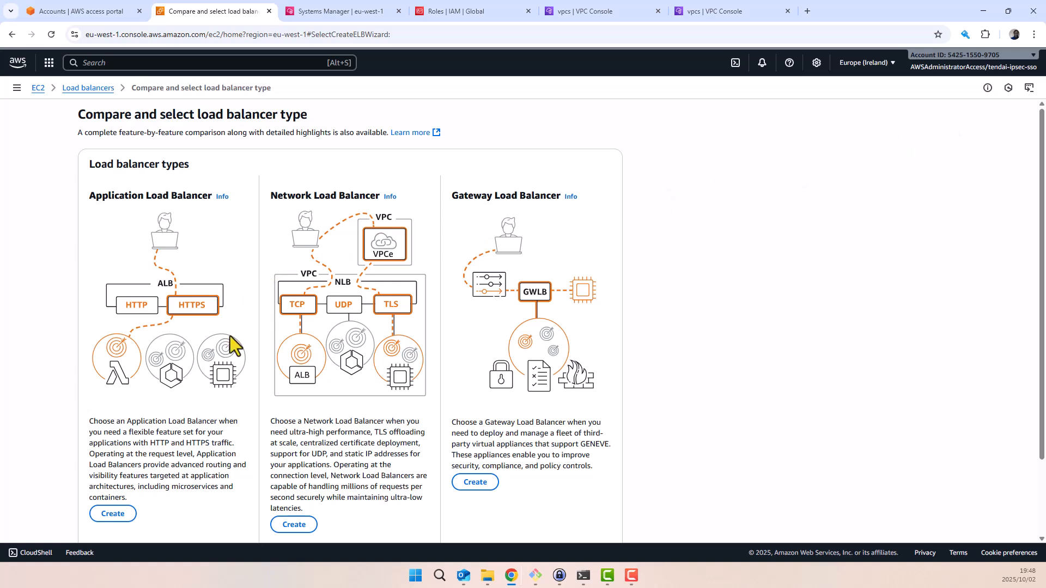
scroll(349, 359, down, 3)
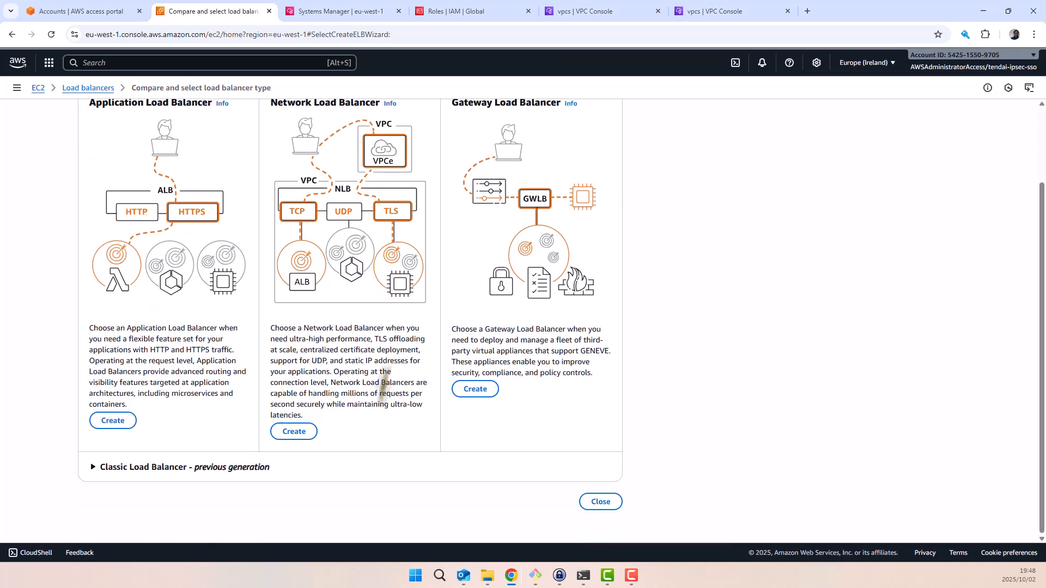
click(296, 436)
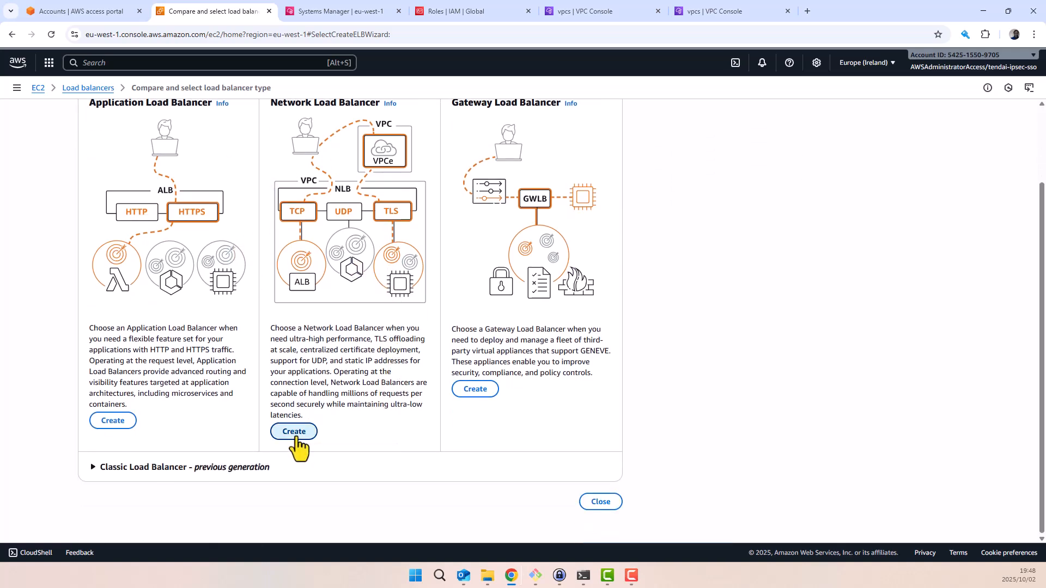
Name the load balancer my-NLB and set its scheme to Internal.
click(131, 255)
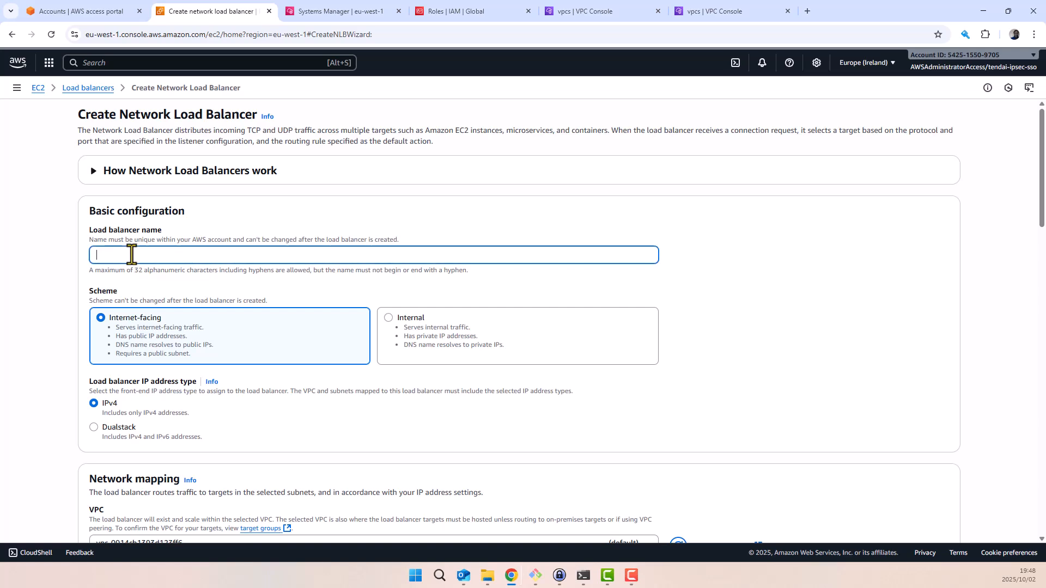
text(my-NLB)
scroll(160, 293, down, 1)
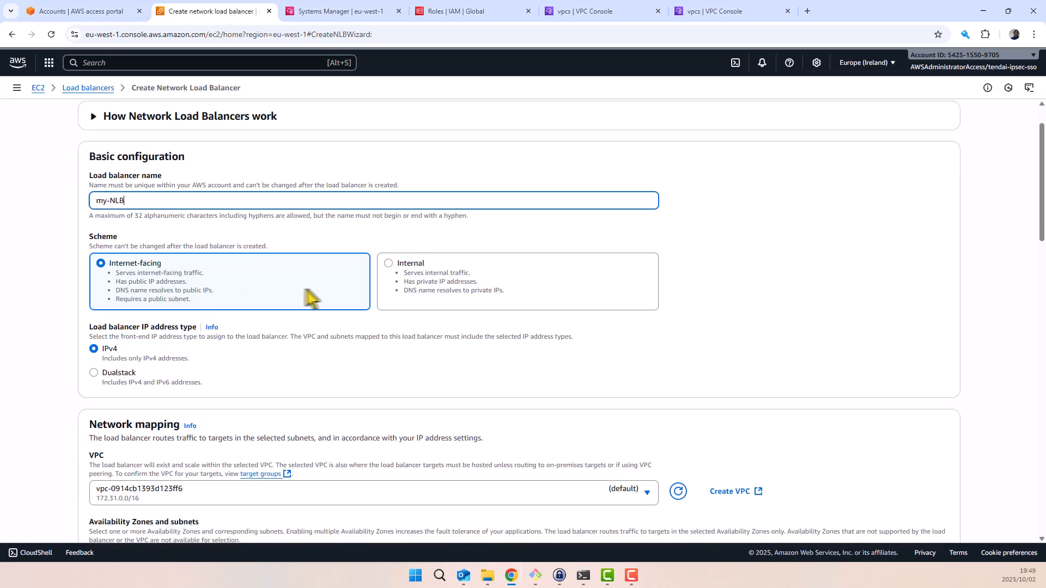
click(388, 263)
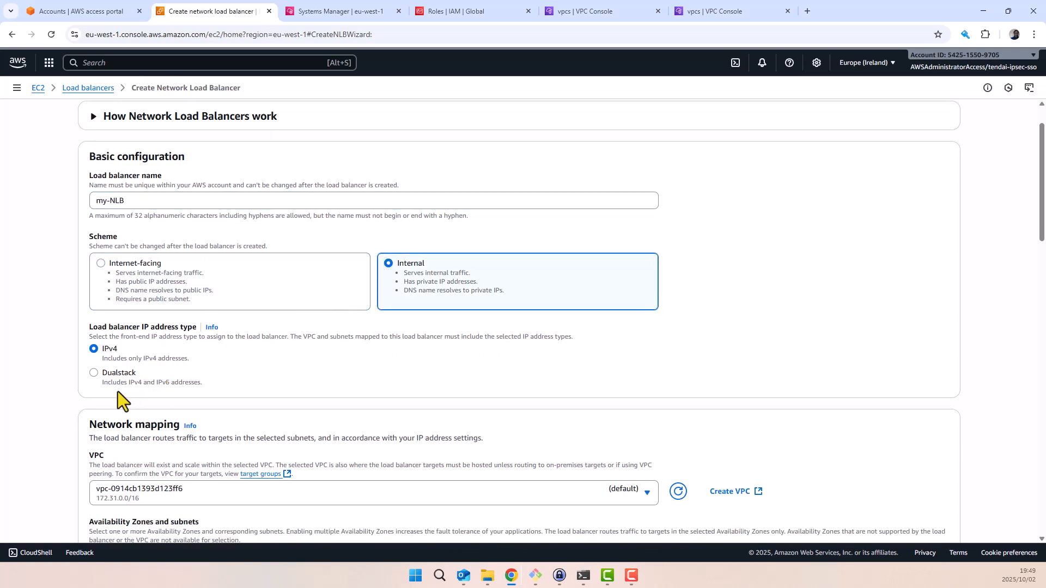
Map the load balancer to overlapping-vpc-vpc, the VPC with CIDR 192.168.0.0/16.
scroll(118, 392, down, 2)
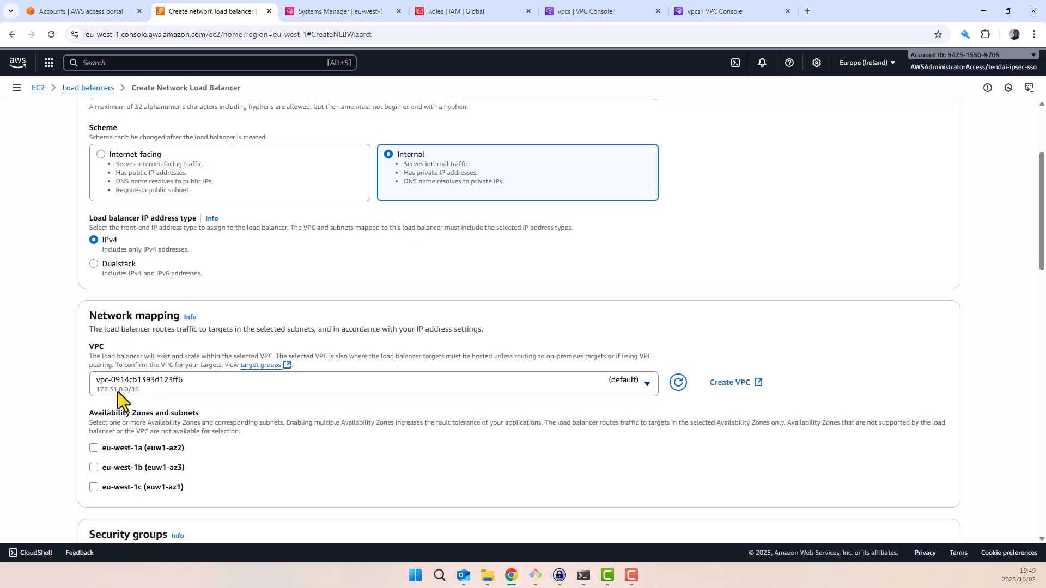
click(514, 382)
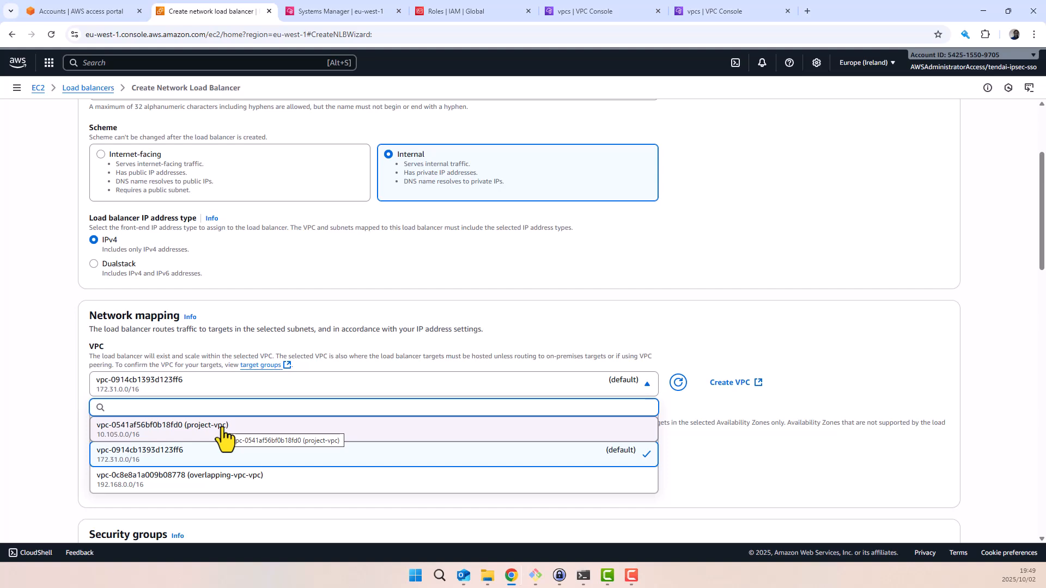
click(206, 481)
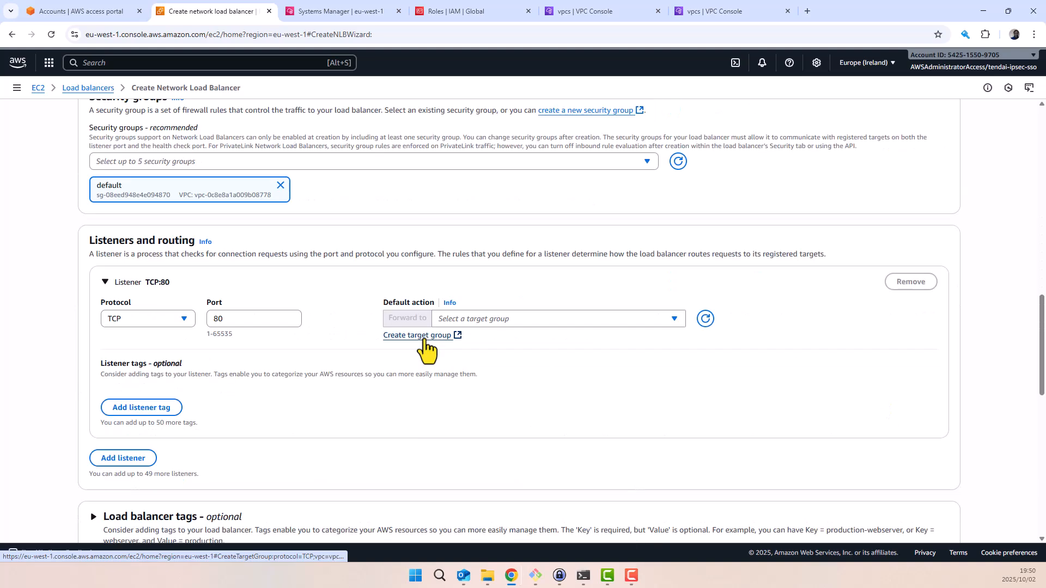
Open the target group creation form for the TCP:80 listener in a separate browser tab.
right_click(434, 341)
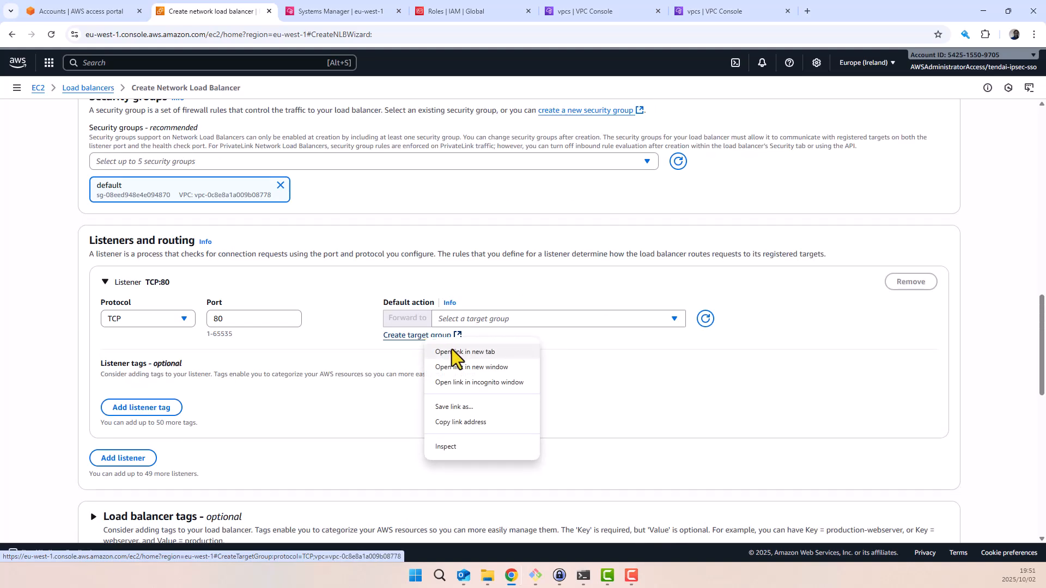
click(453, 351)
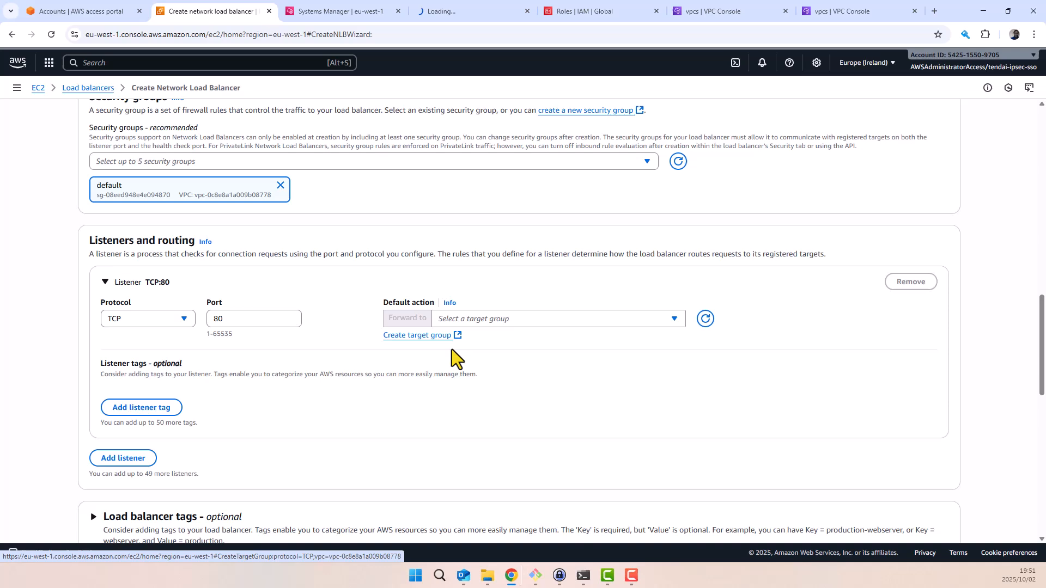
click(463, 13)
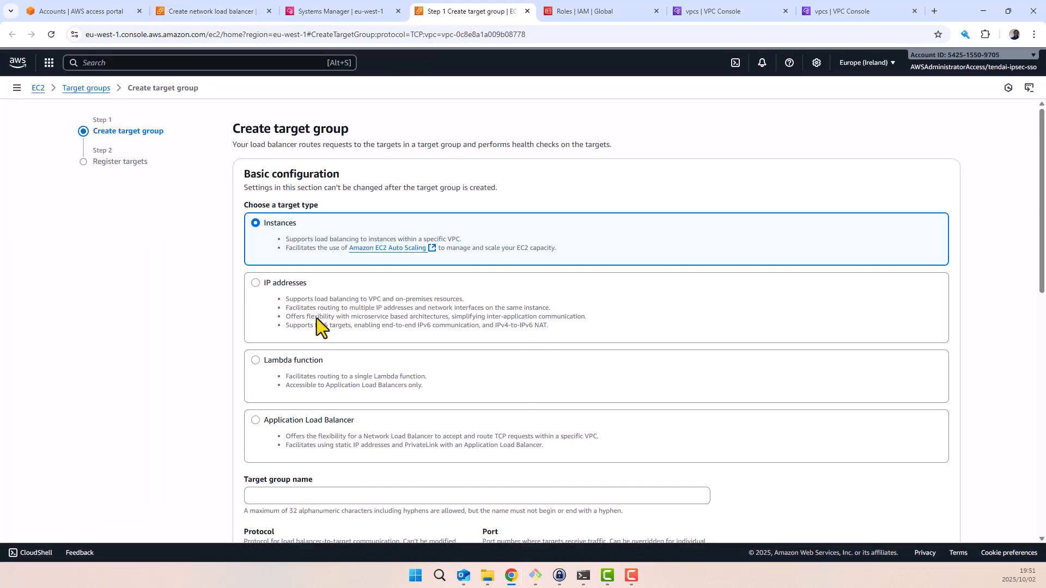
Name the target group my-app, keep the remaining default settings, and proceed to target registration.
scroll(283, 299, down, 2)
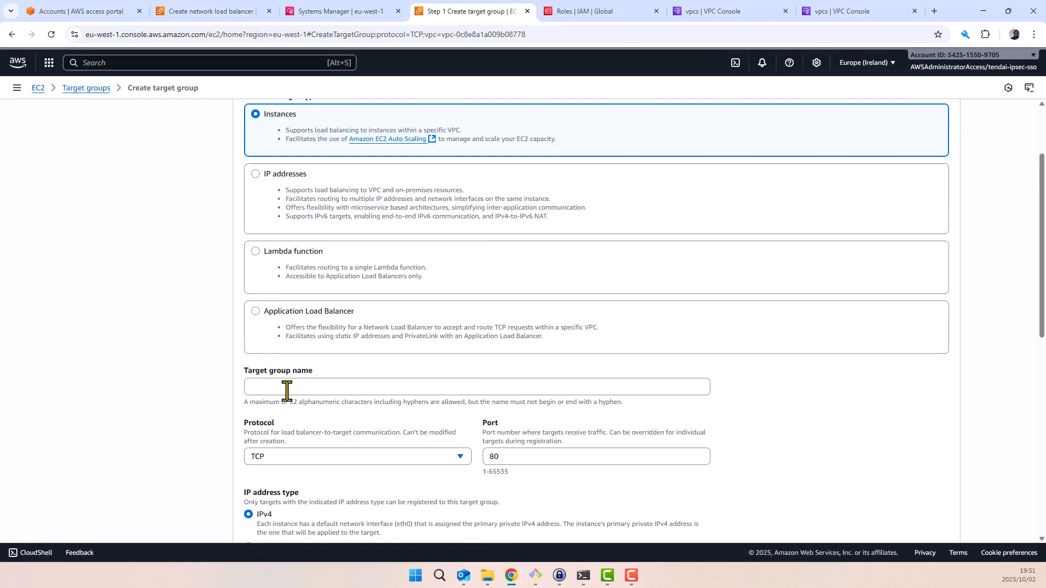
click(285, 388)
text(my-app)
scroll(363, 420, down, 3)
scroll(363, 412, down, 2)
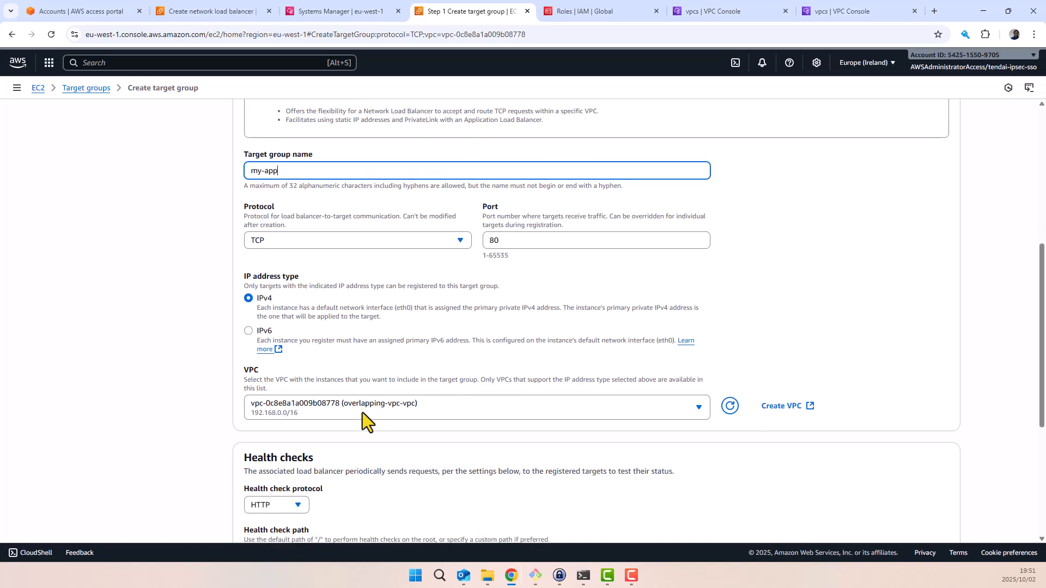
scroll(362, 413, down, 2)
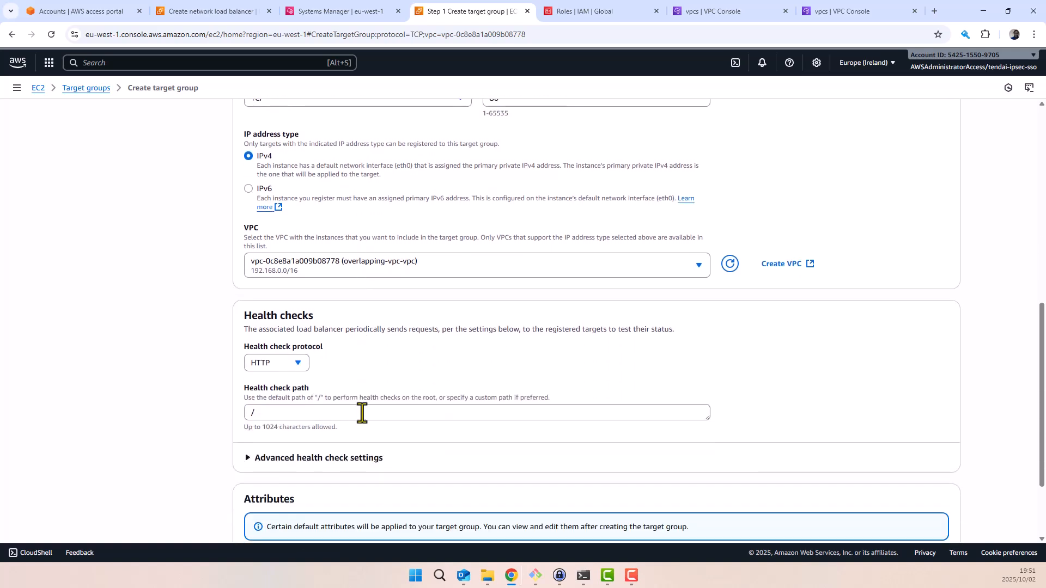
scroll(362, 413, down, 2)
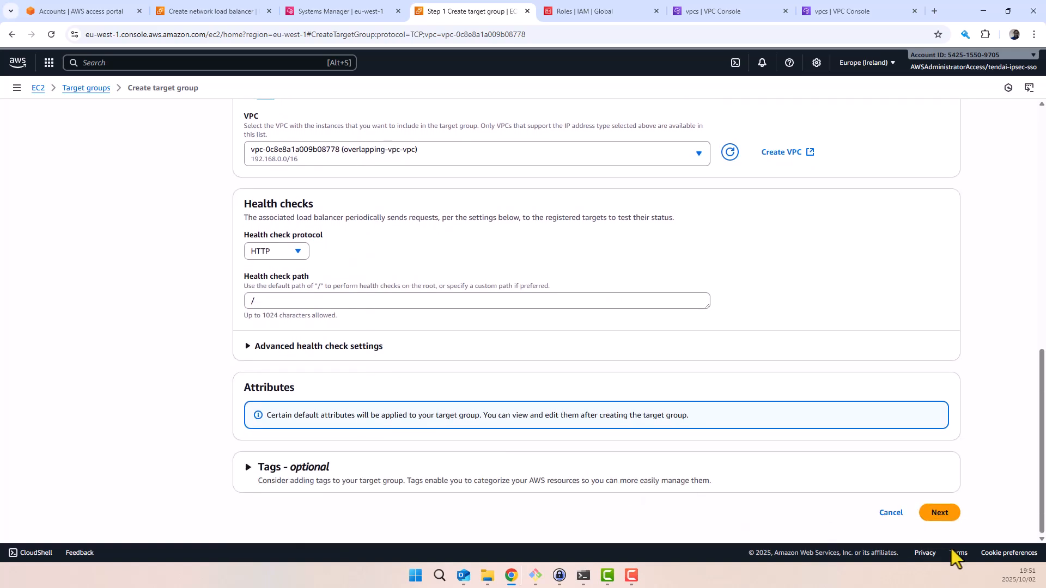
click(932, 518)
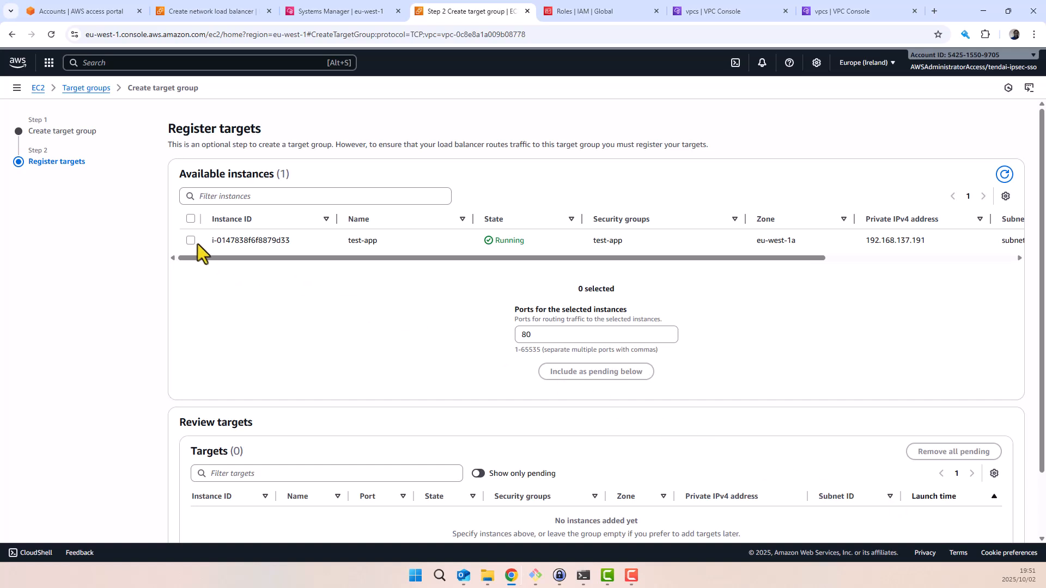
Include the test-app instance as a pending target on port 80 and go to the end of the target review.
click(190, 241)
click(592, 373)
scroll(590, 381, down, 1)
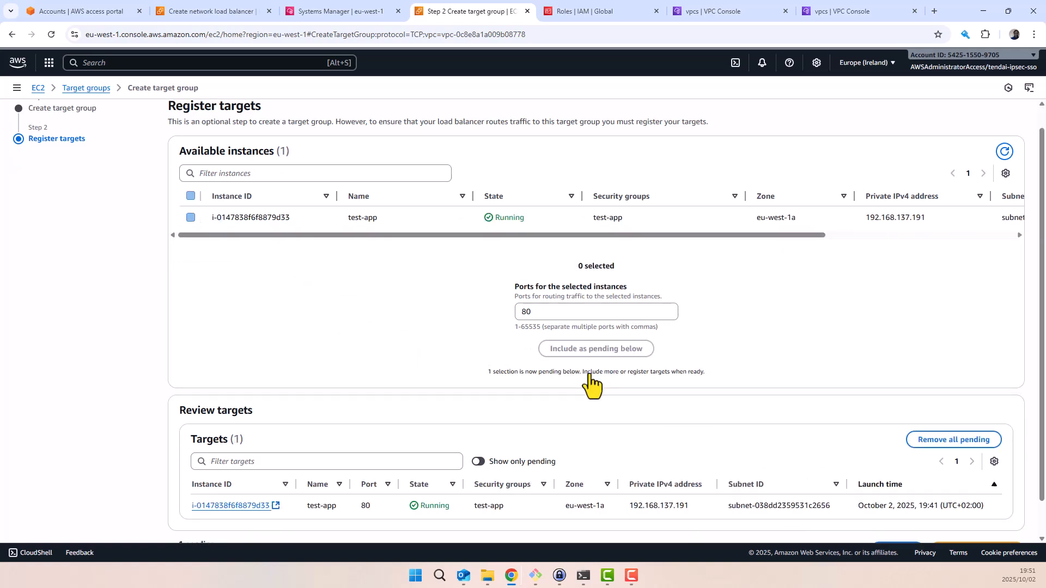
Create the my-app target group and set it as the forwarding target of the load balancer's TCP:80 listener.
scroll(591, 381, down, 2)
click(970, 515)
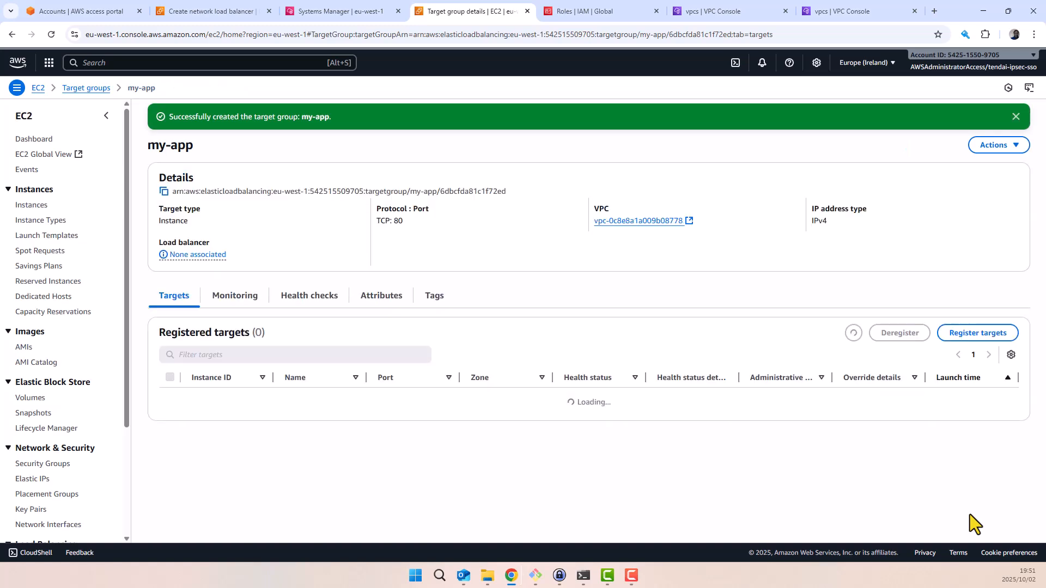
click(221, 12)
click(705, 322)
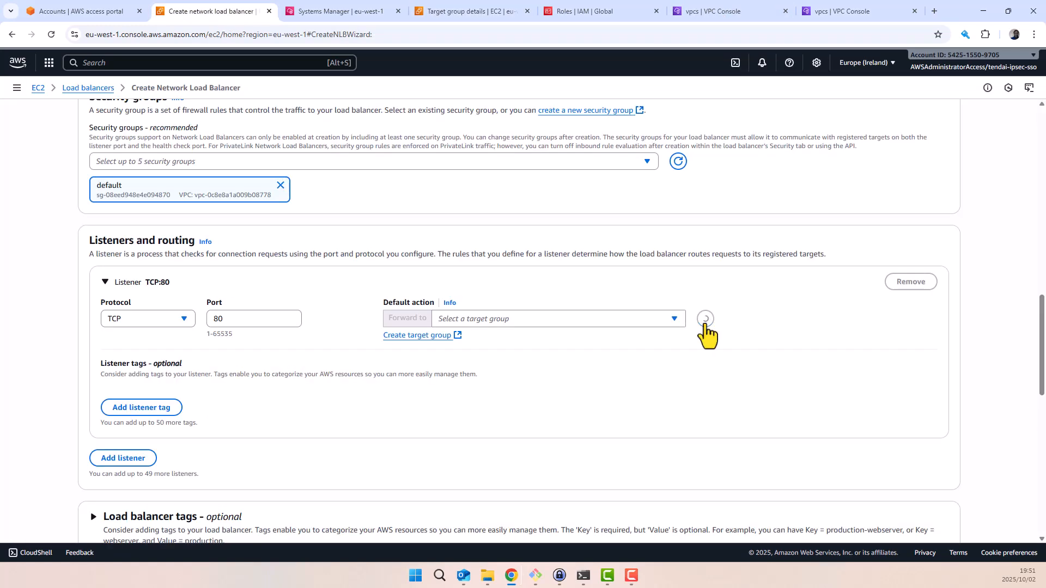
click(675, 321)
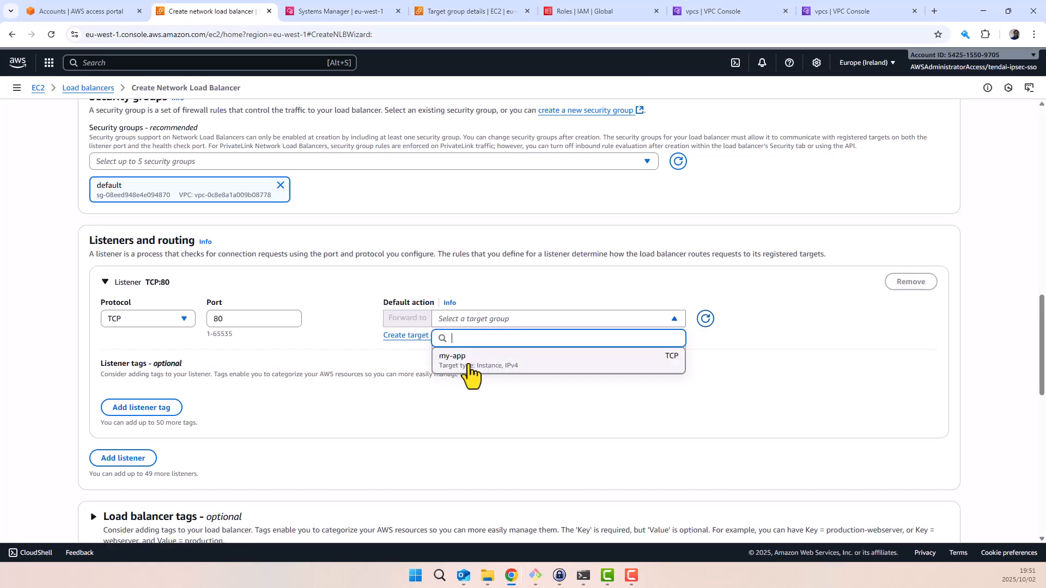
click(468, 370)
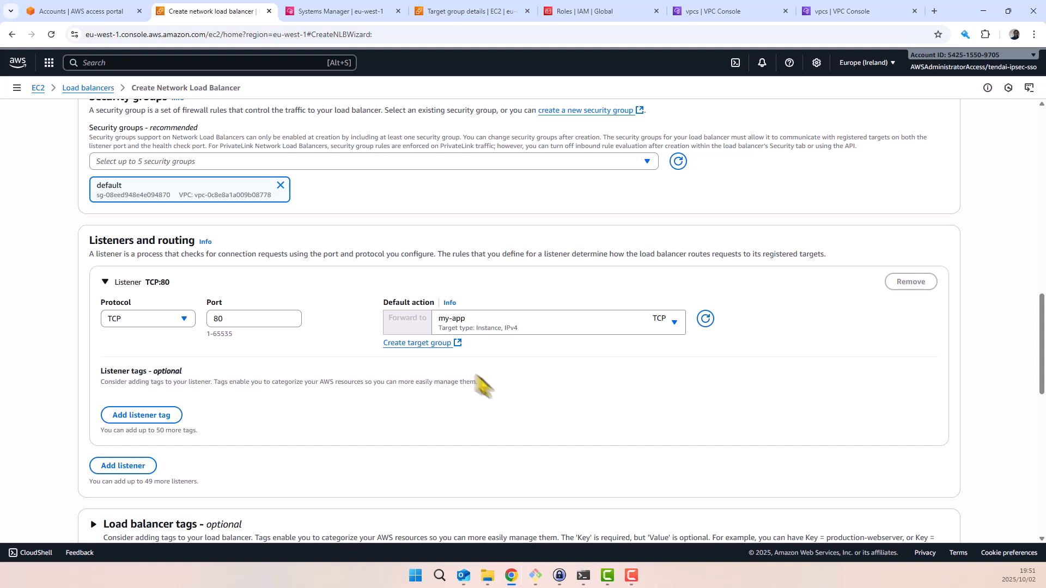
Create the network load balancer, then open its my-app target group and refresh the registered targets' health status.
scroll(478, 385, down, 20)
click(916, 512)
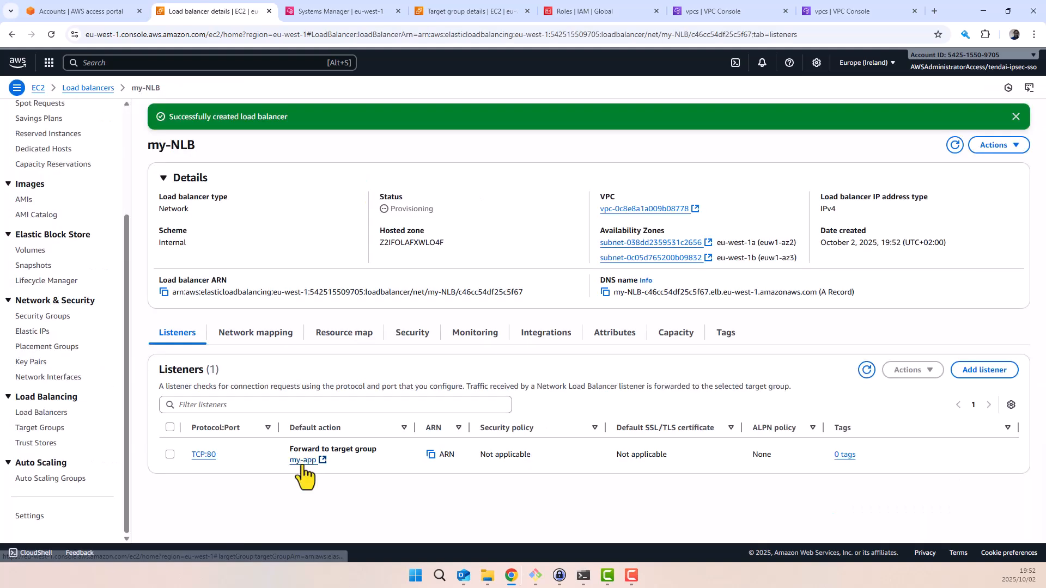
click(303, 460)
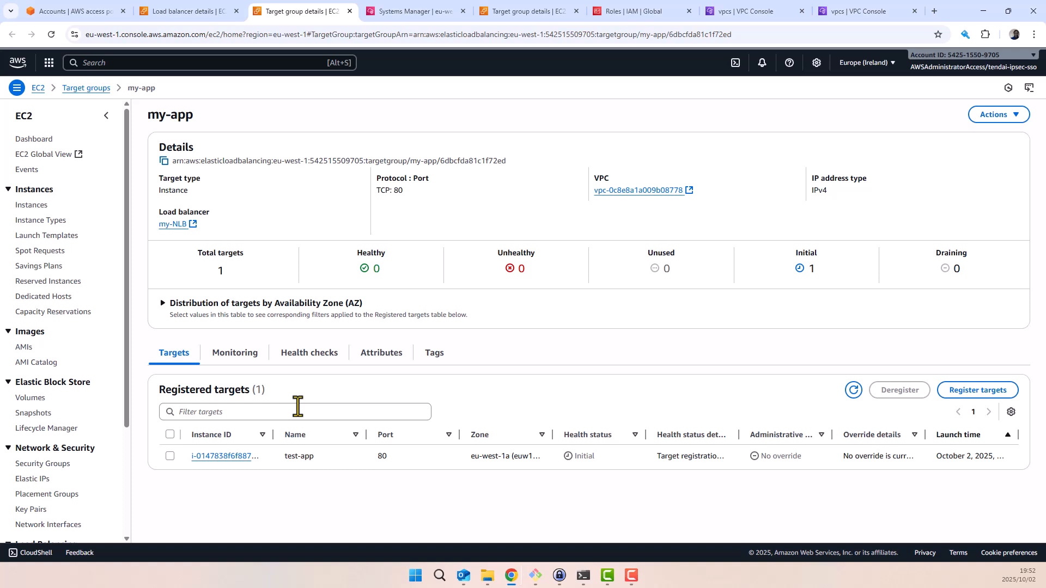
click(854, 390)
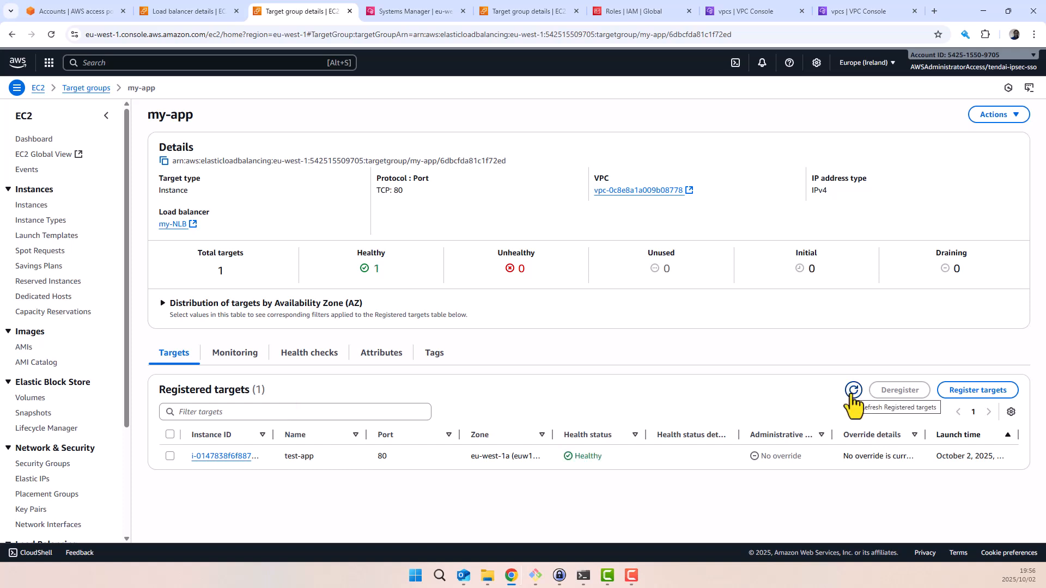
Go to Endpoint services in the VPC console and start a new endpoint service named my-endpoint-service.
click(94, 69)
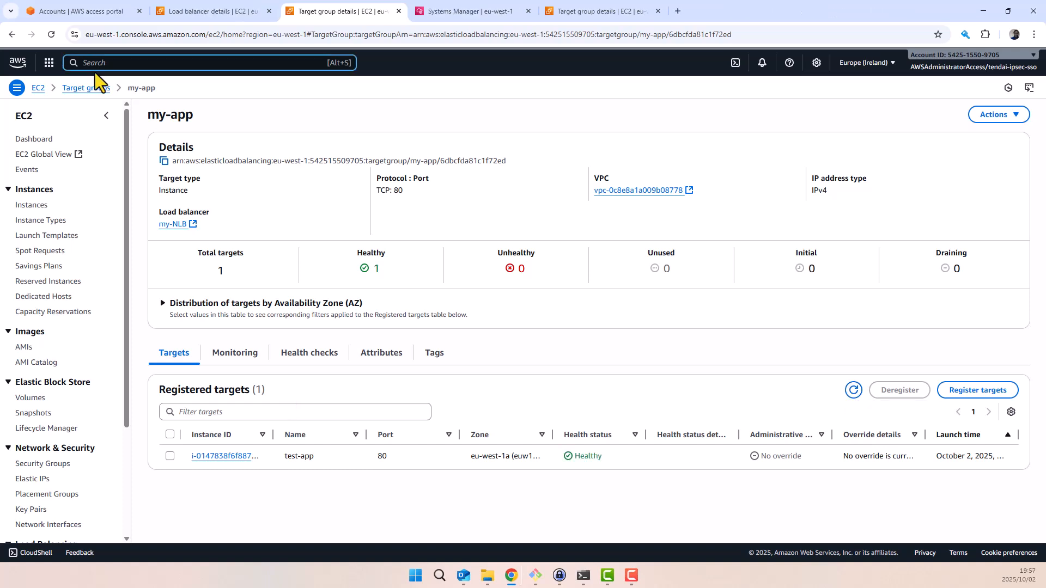
text(vpc)
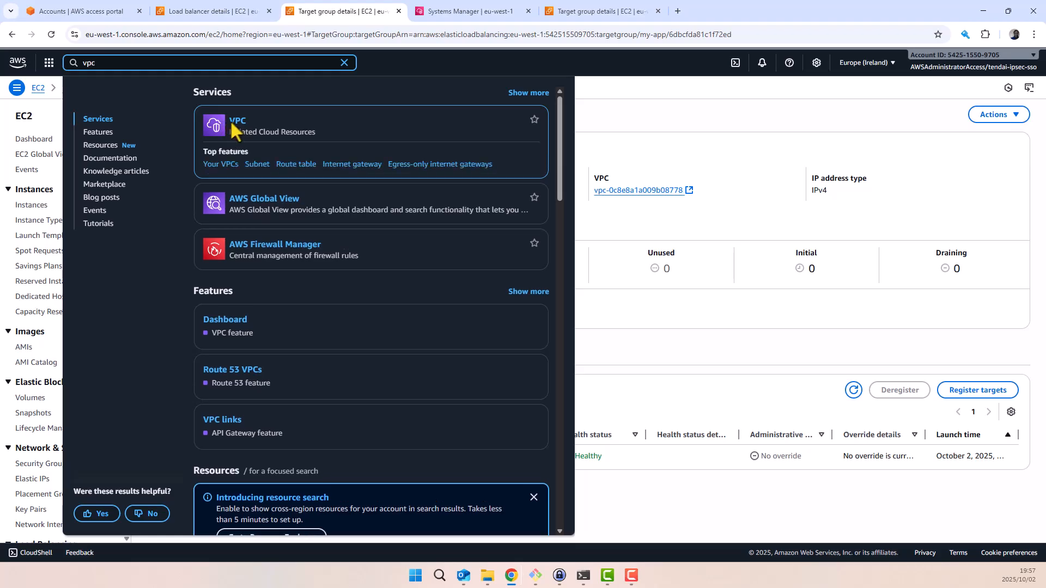
click(230, 119)
click(44, 481)
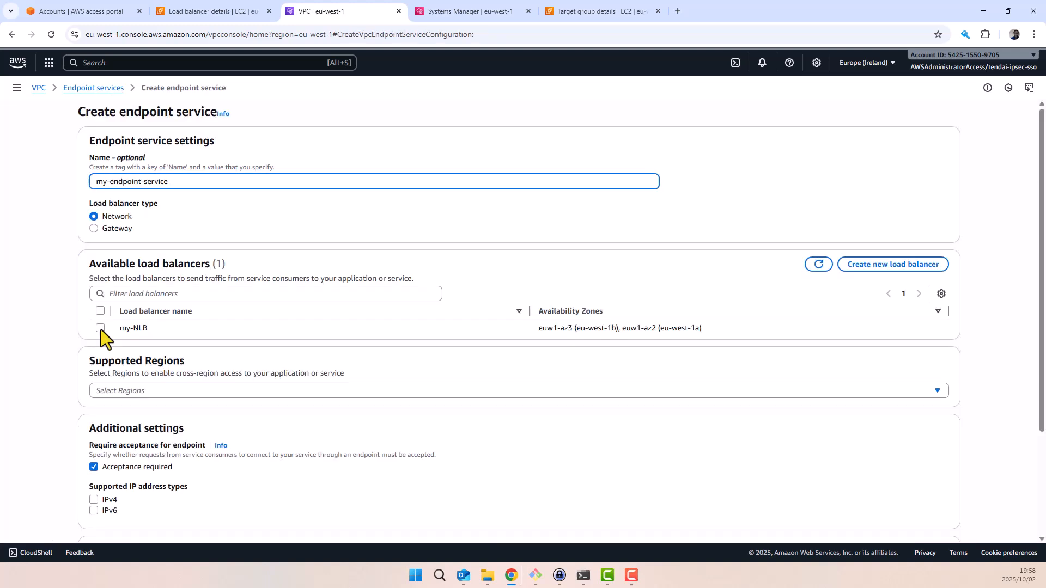
Create the endpoint service with the my-NLB load balancer, acceptance required, and IPv4 as the supported IP address type.
click(100, 328)
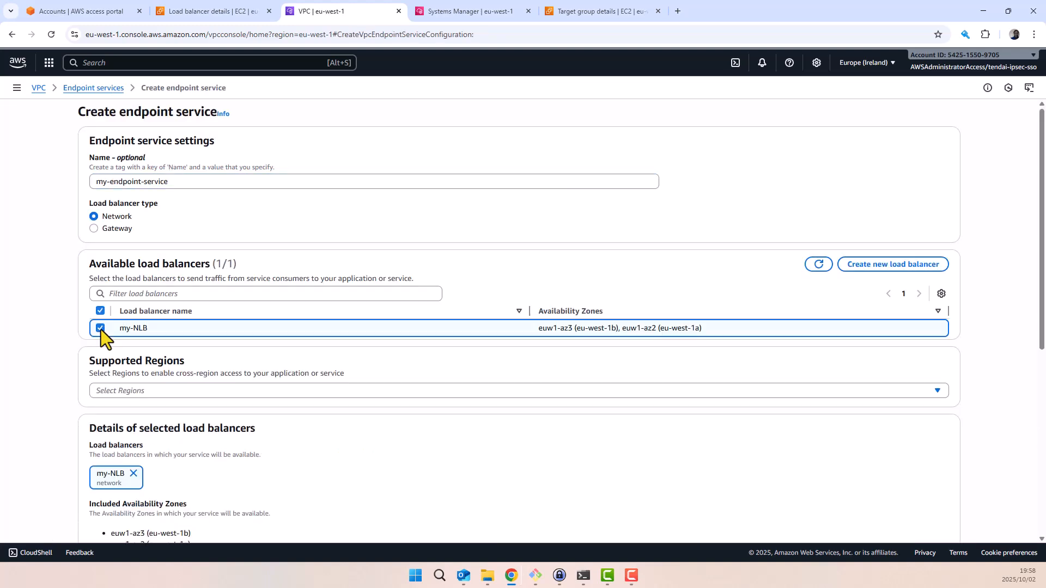
scroll(221, 403, down, 2)
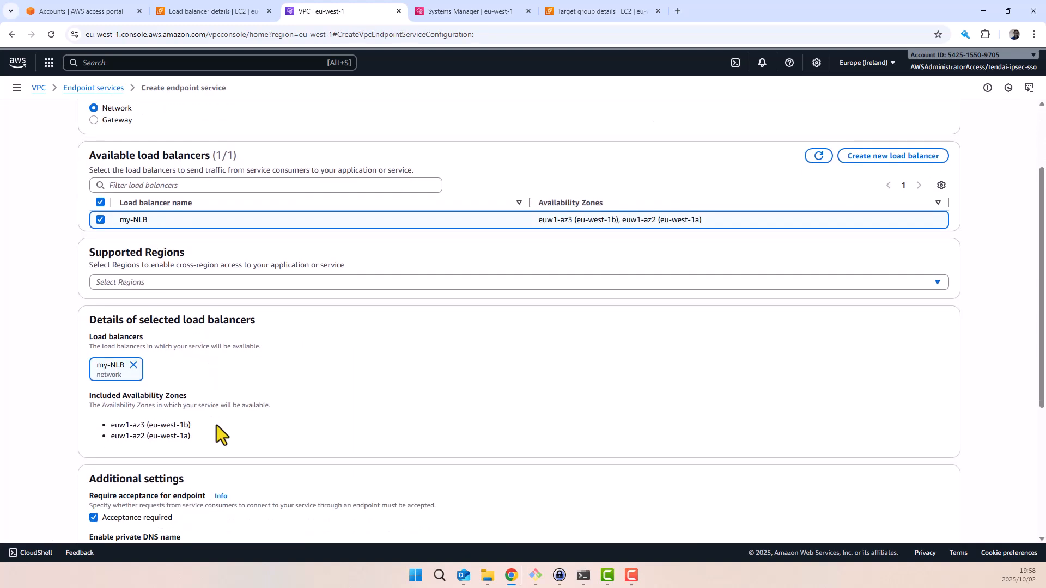
scroll(216, 425, down, 2)
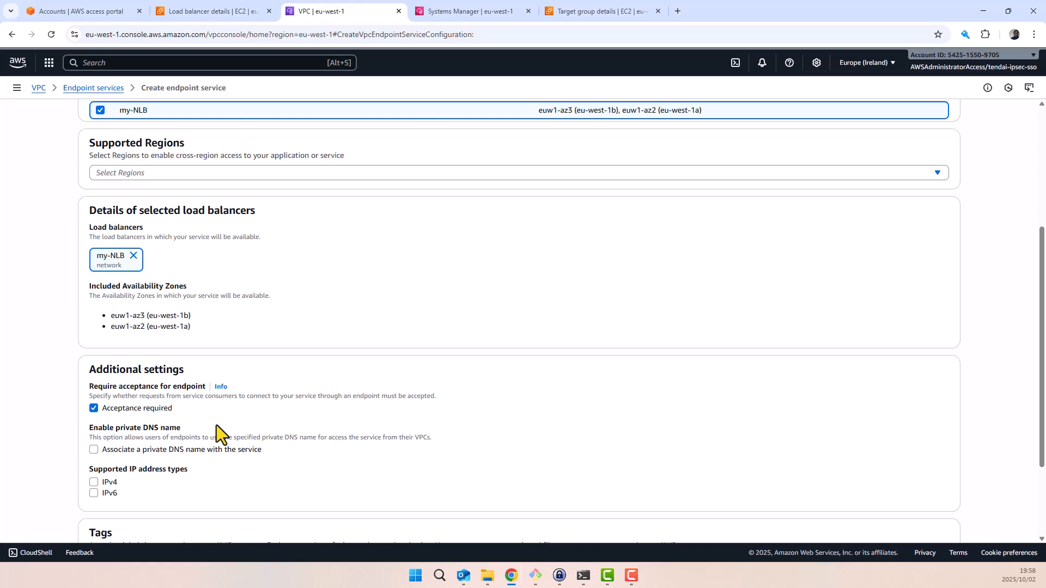
scroll(217, 425, down, 1)
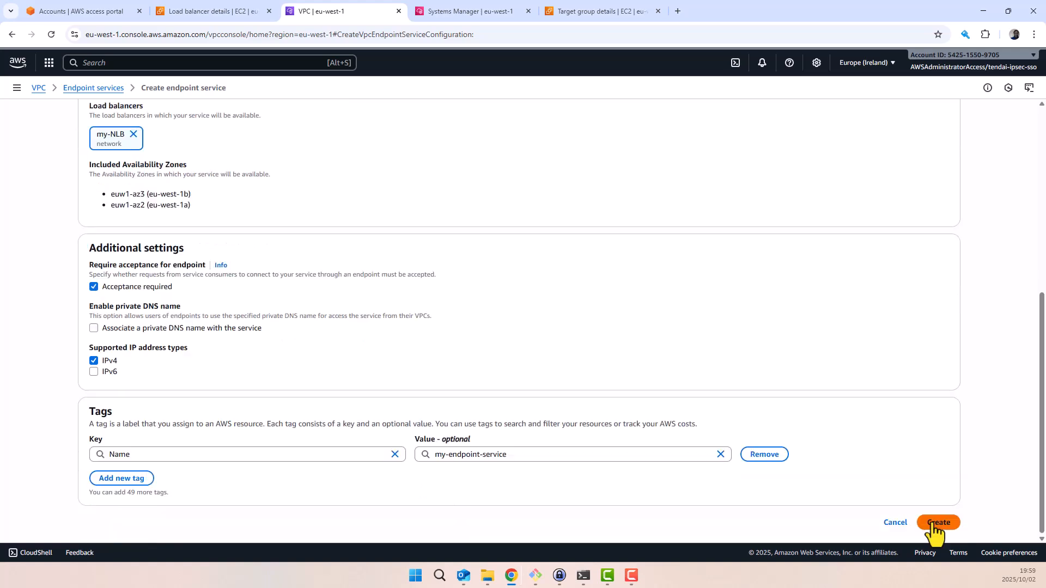
click(933, 524)
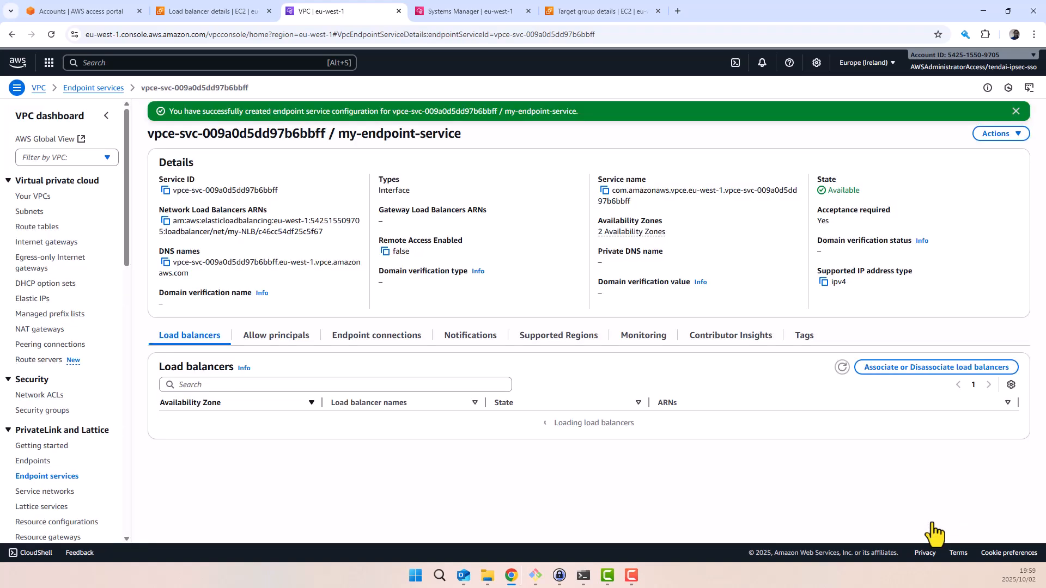
Start allowing a principal on my-endpoint-service and enter an IAM root ARN with a placeholder account ID.
click(277, 336)
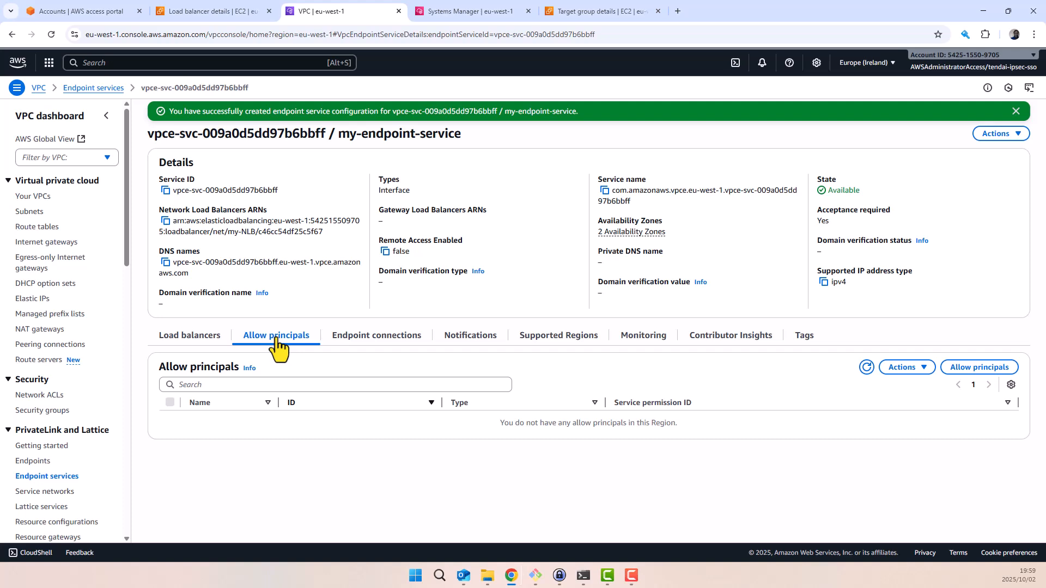
click(968, 376)
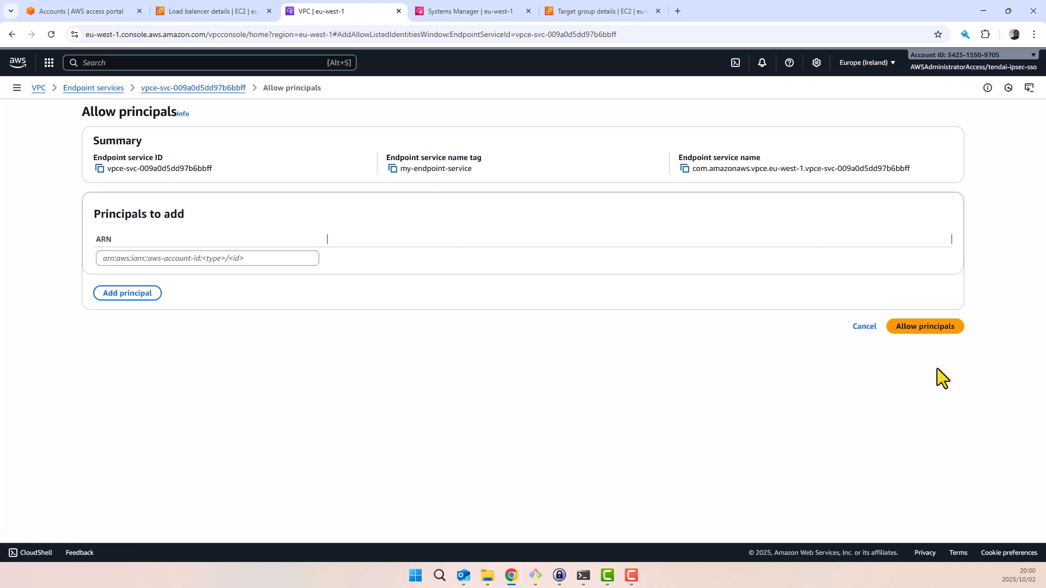
click(116, 259)
key(ctrl+v)
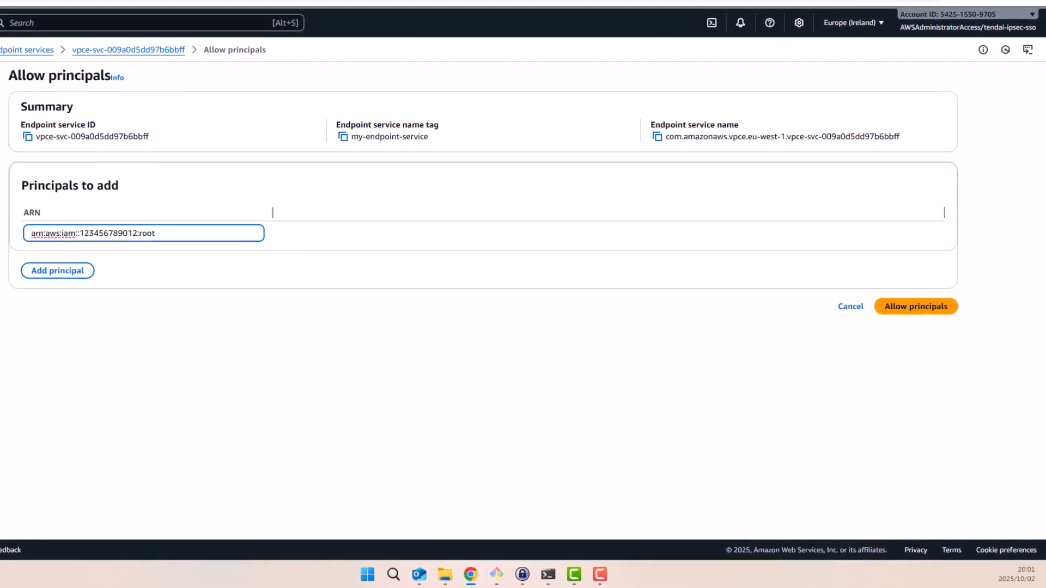
Replace the ARN's placeholder with the account ID copied from the browser window of the Client VPN account, and allow the principal.
mouse_move(465, 577)
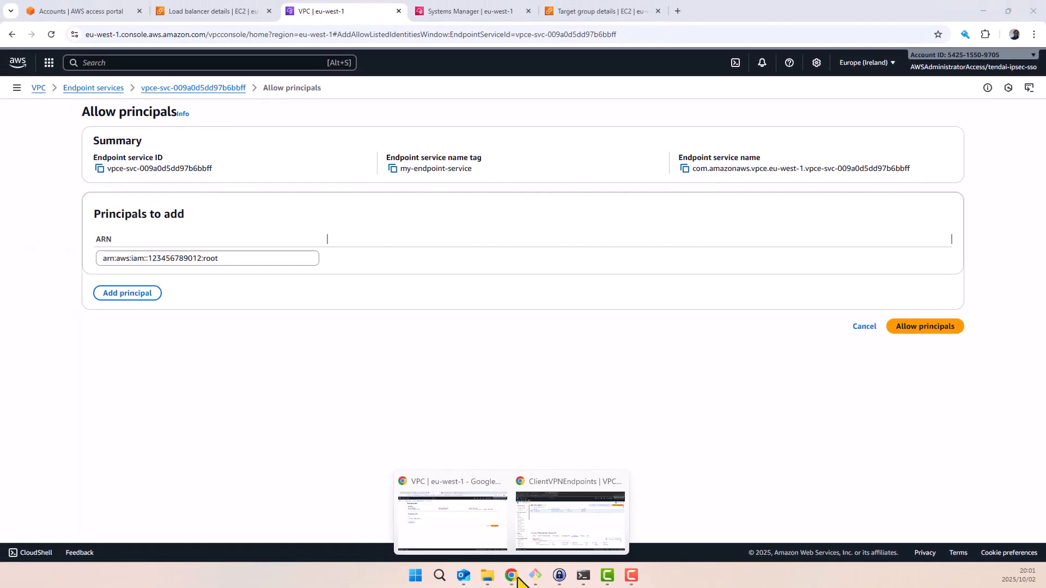
click(583, 539)
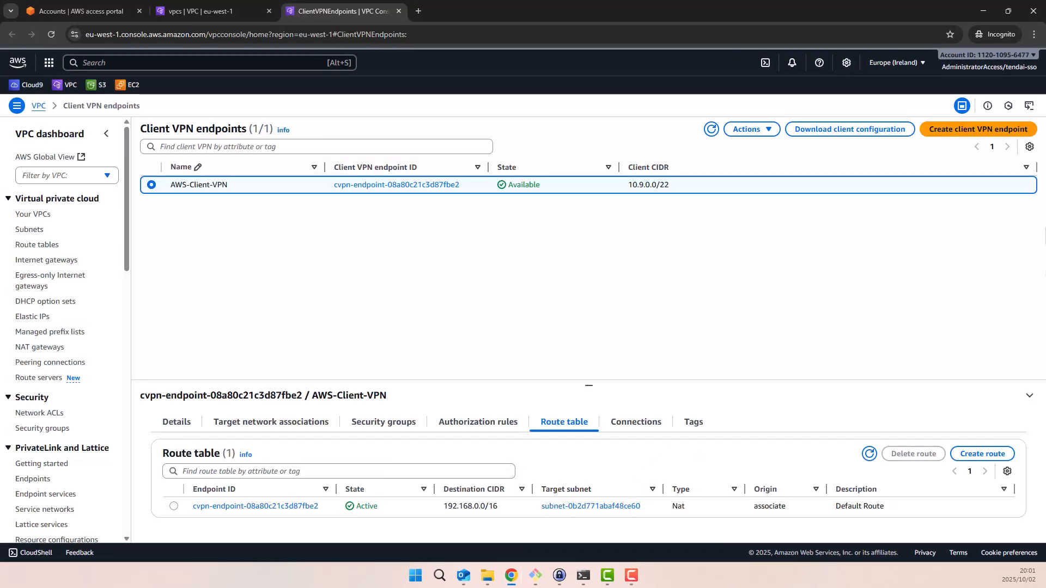
click(1031, 64)
click(900, 103)
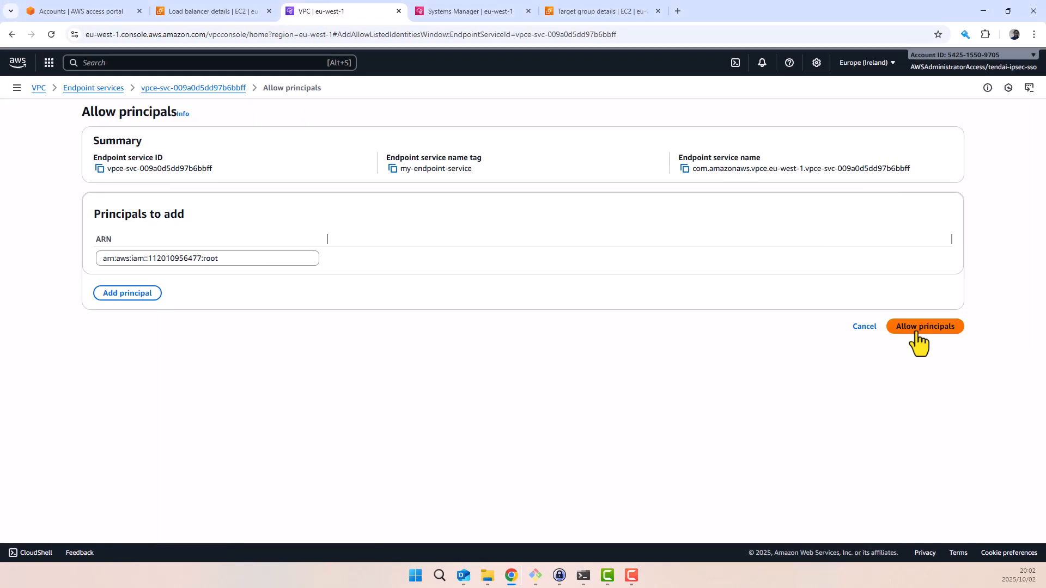
click(918, 330)
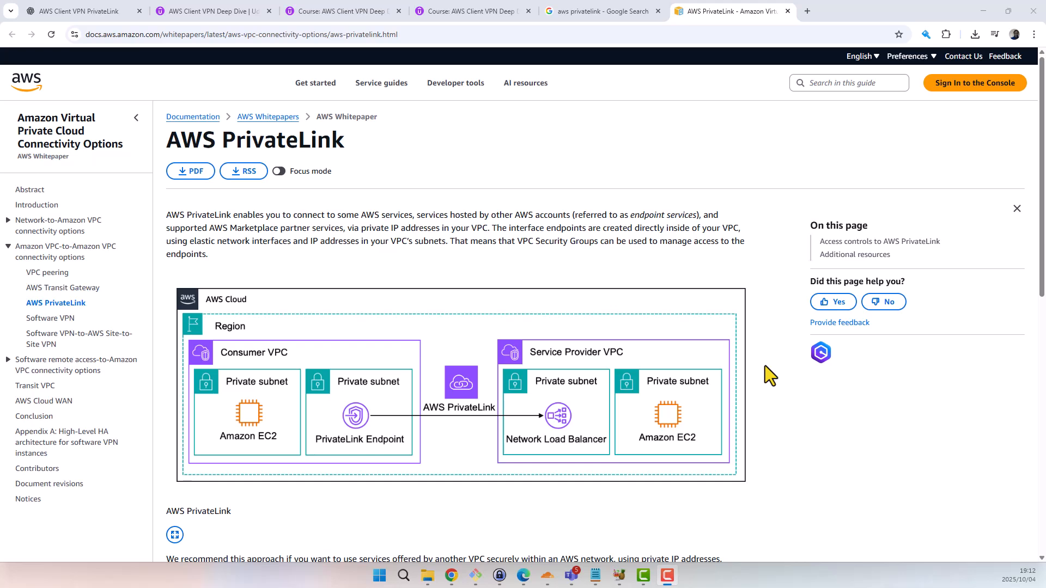
mouse_move(756, 349)
mouse_down()
mouse_move(626, 297)
mouse_move(501, 469)
mouse_move(518, 316)
mouse_up()
drag(316, 327, 439, 421)
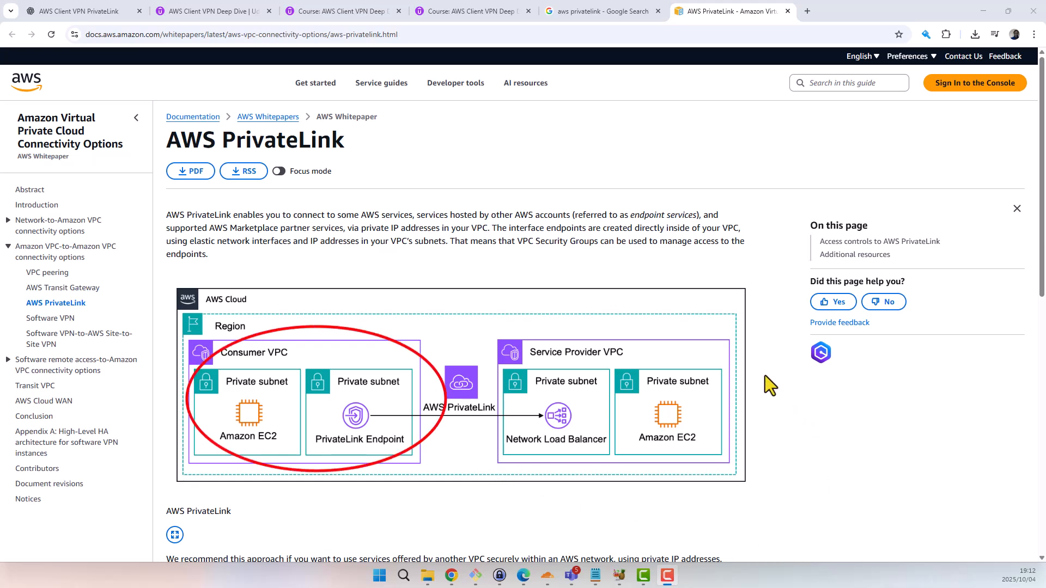